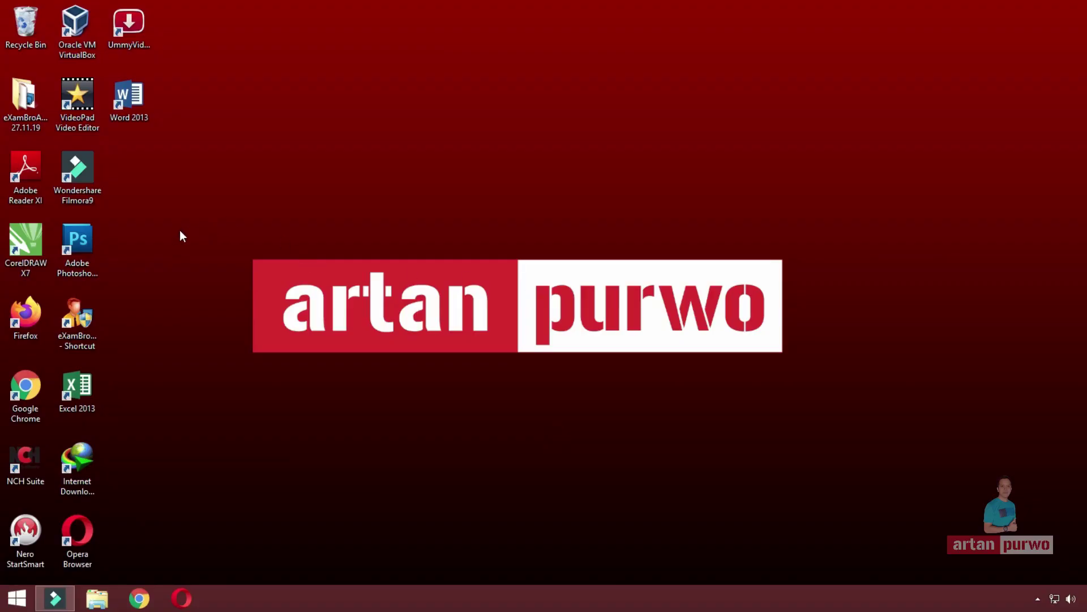
Launch Adobe Photoshop CS6 from its desktop icon.
double_click(77, 244)
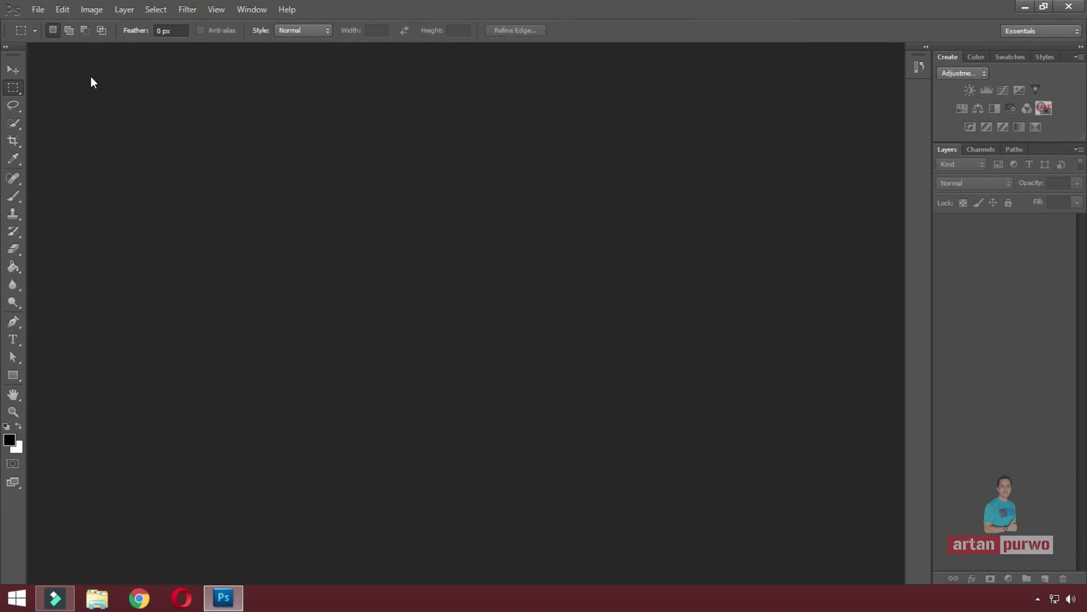
Create a new 1920 x 1080 px, 300 ppi RGB document with a white background.
click(42, 9)
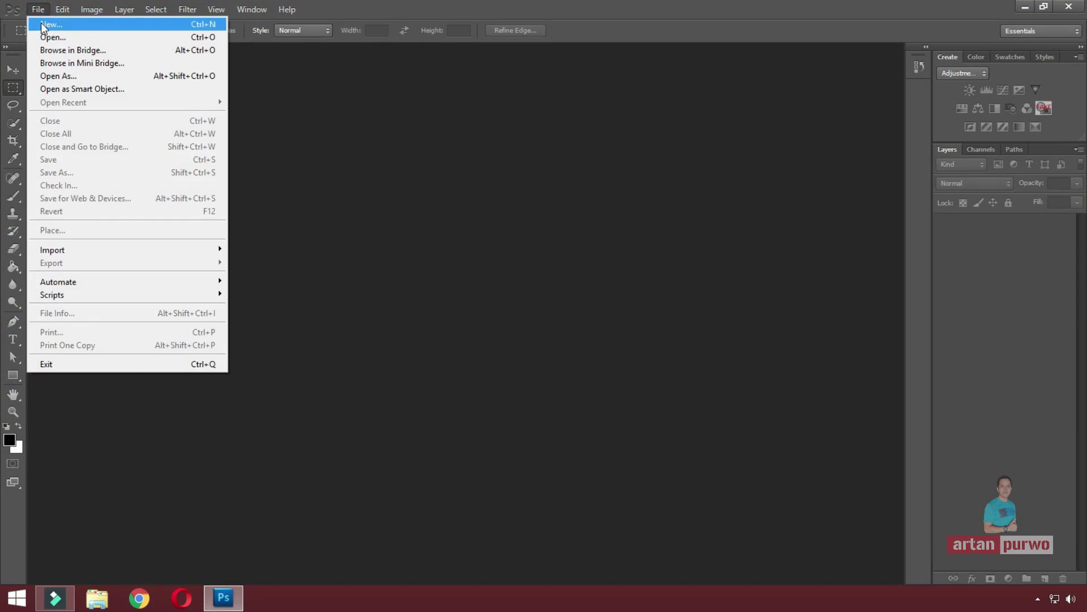
click(43, 25)
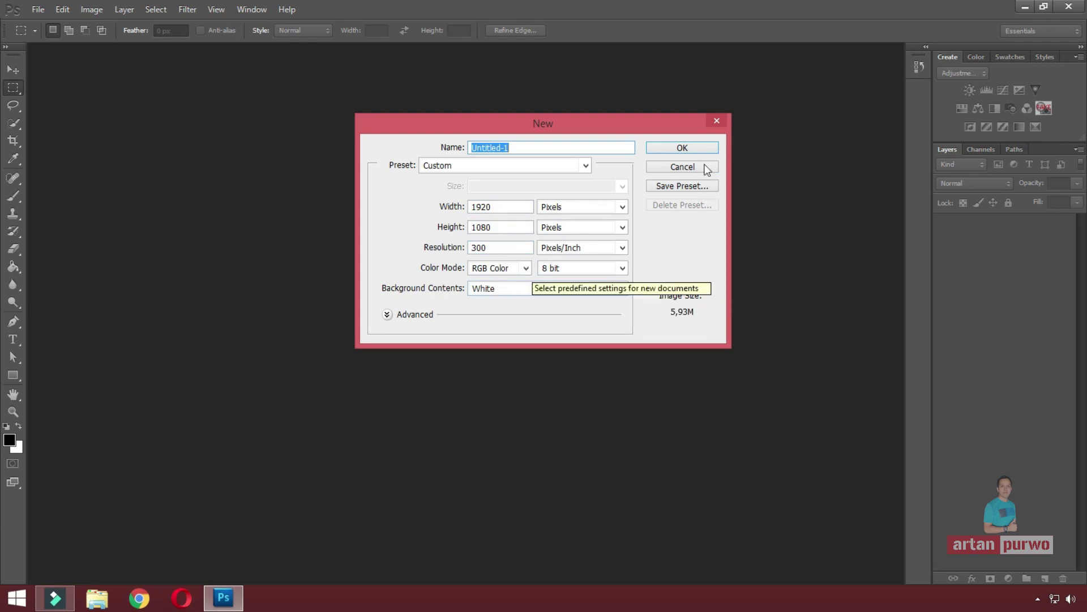
click(683, 148)
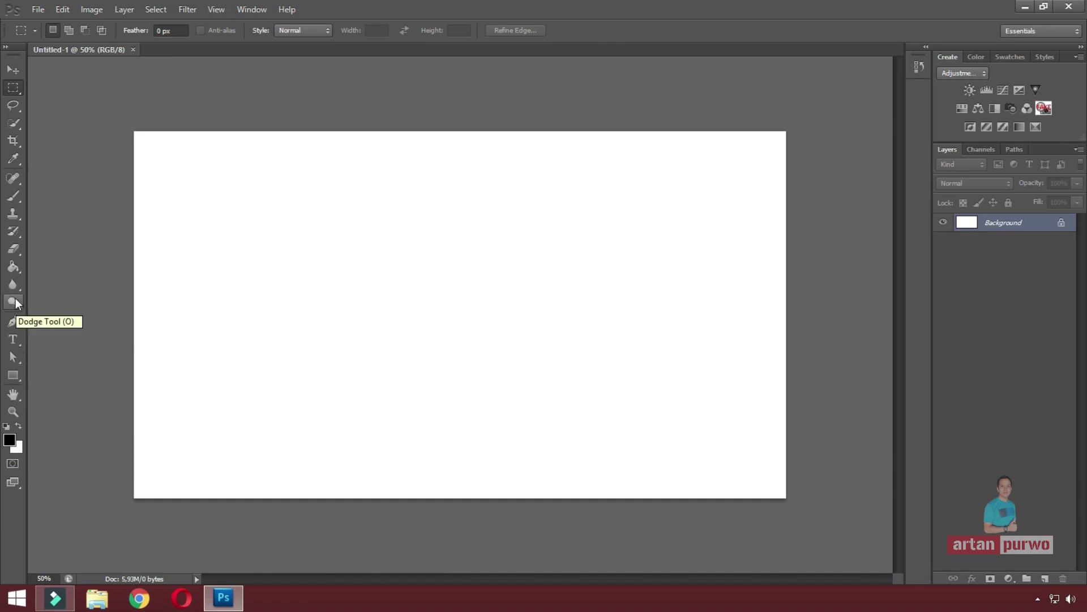
Fill the entire canvas black with the Paint Bucket Tool.
click(14, 268)
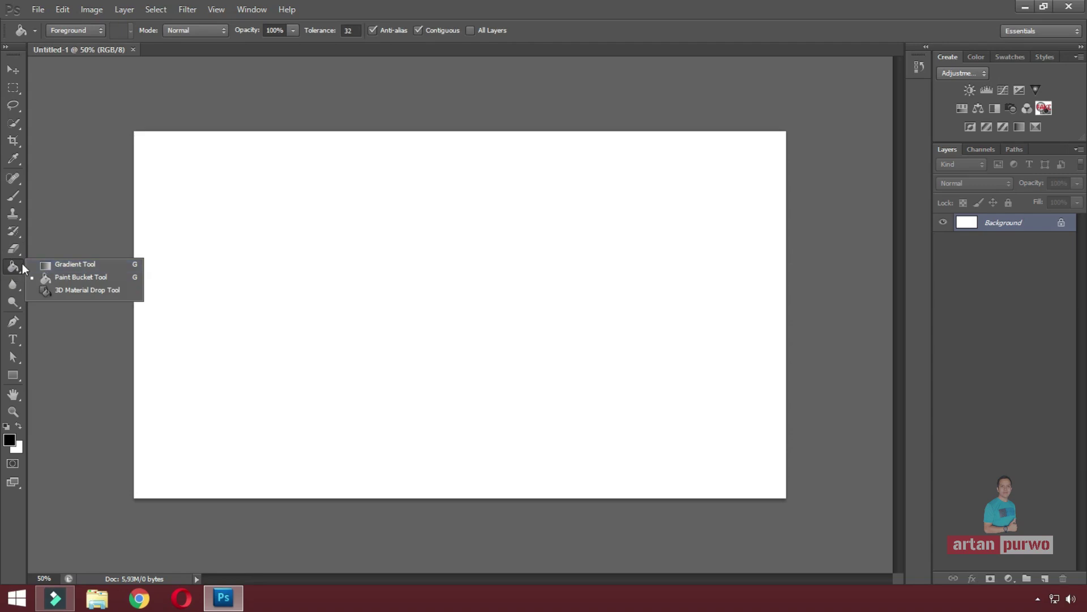
click(69, 276)
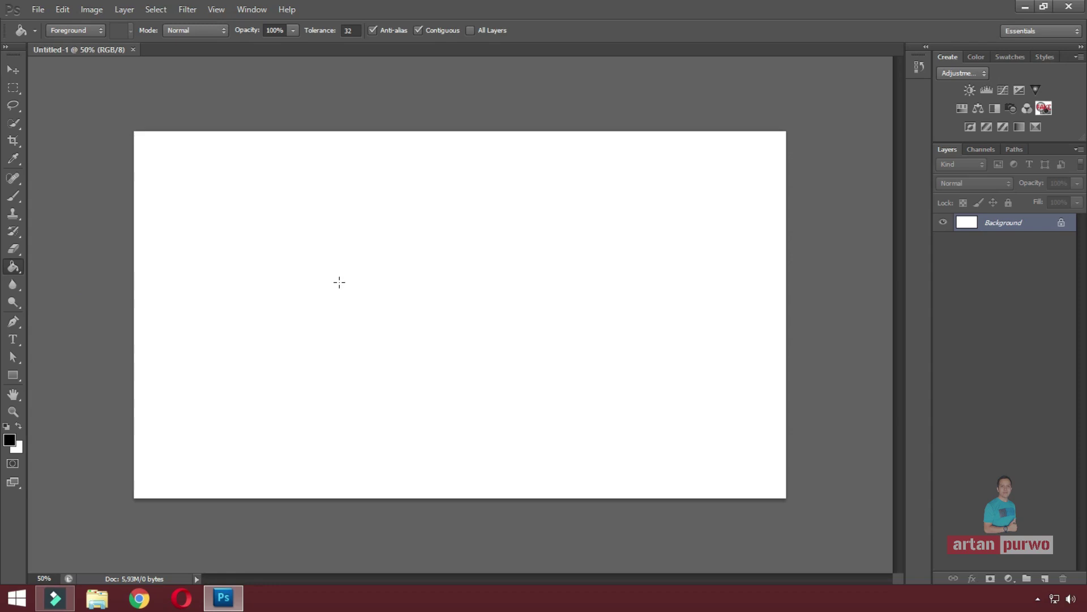
click(363, 321)
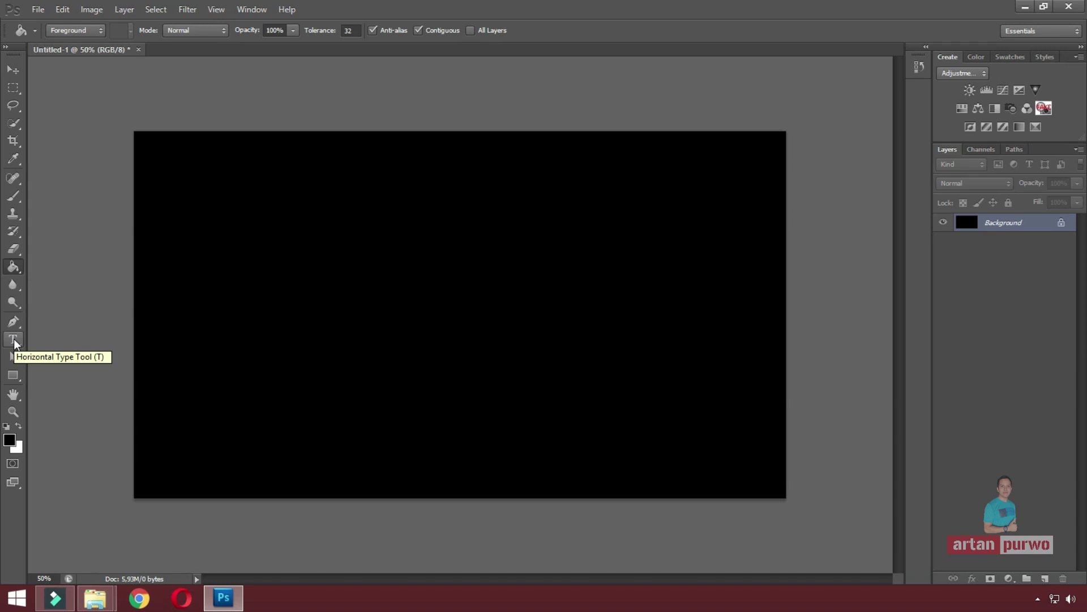
Set the Type tool to 72 pt and place a text point on the canvas's left side.
click(13, 338)
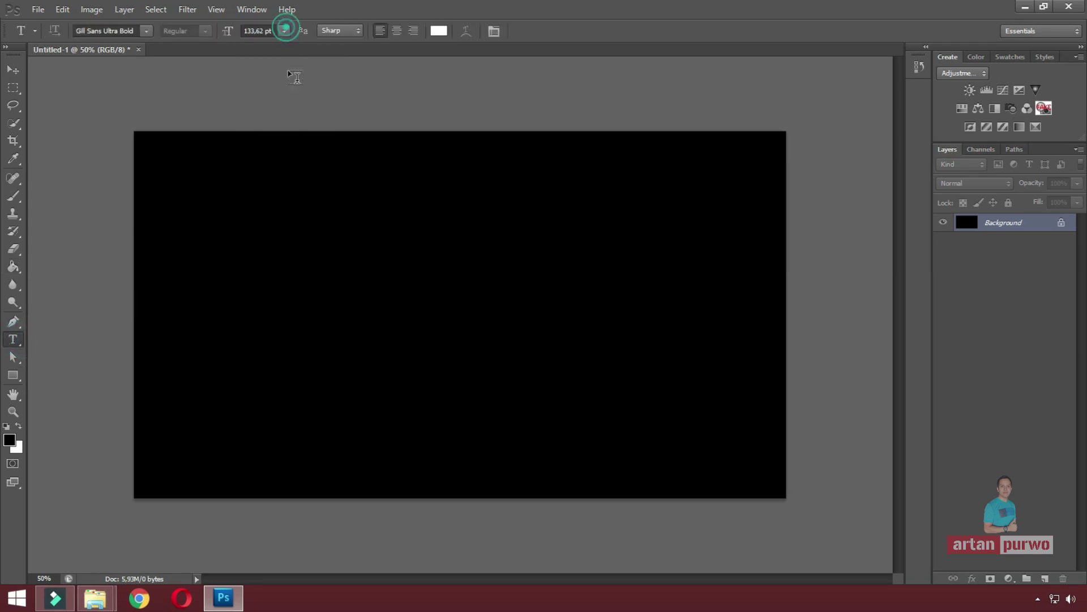
click(284, 33)
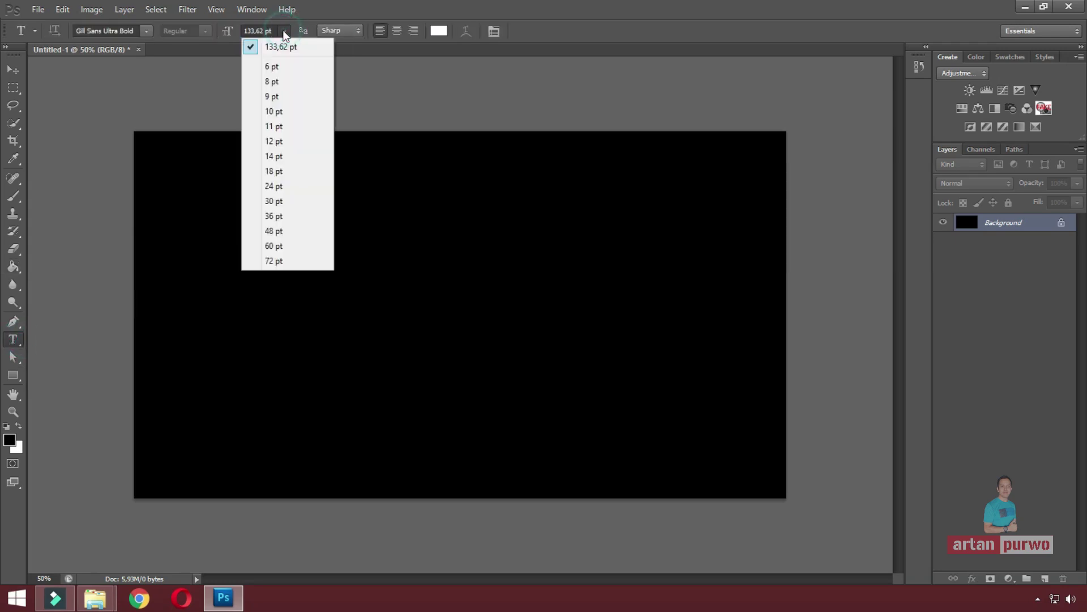
click(272, 260)
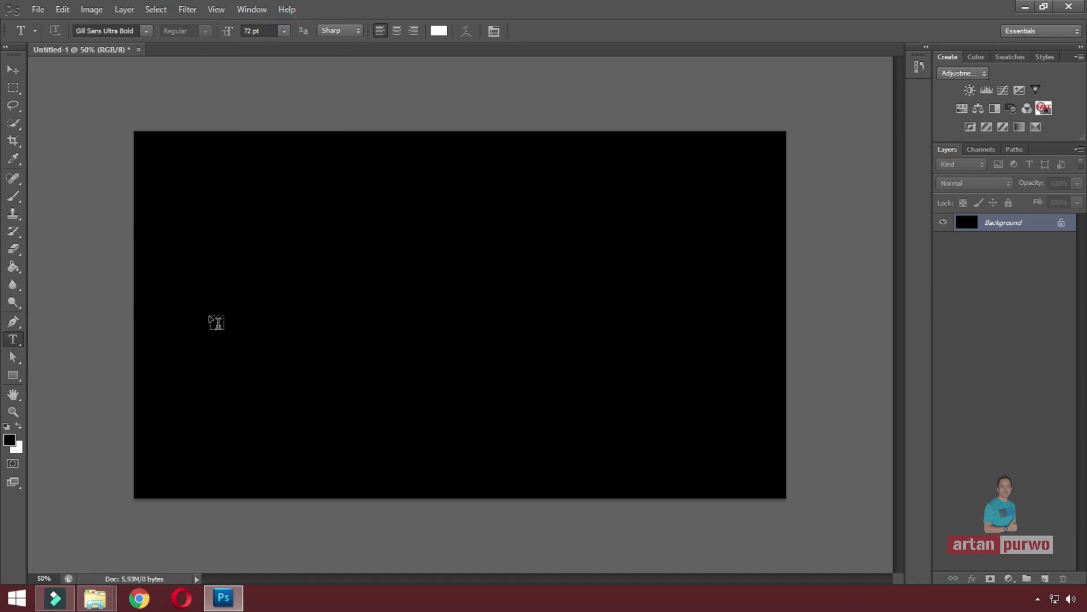
click(175, 362)
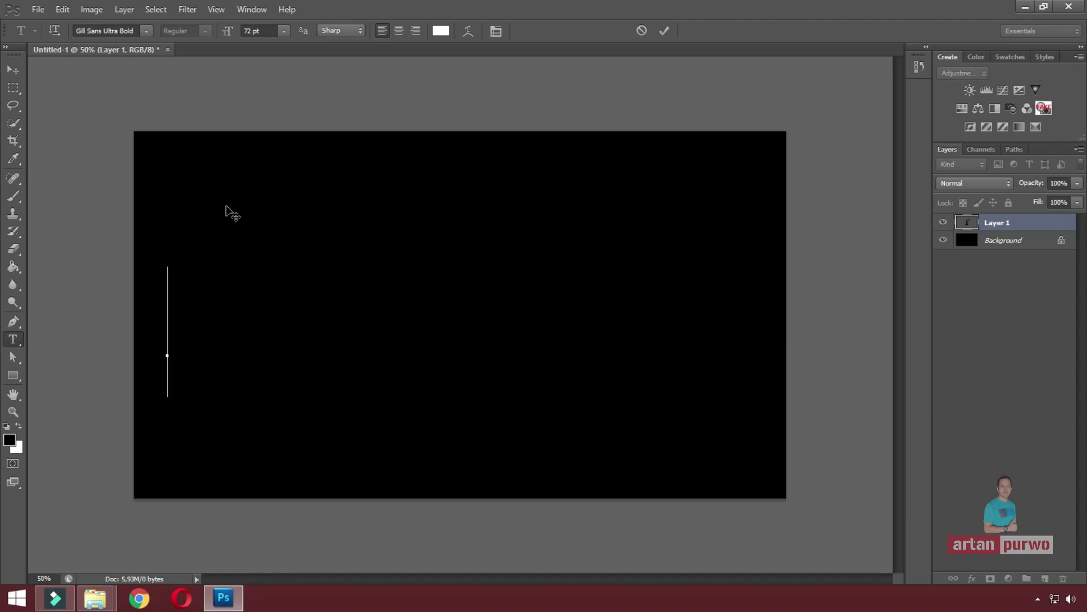
Type the letter S and duplicate its layer as an S copy.
text(S)
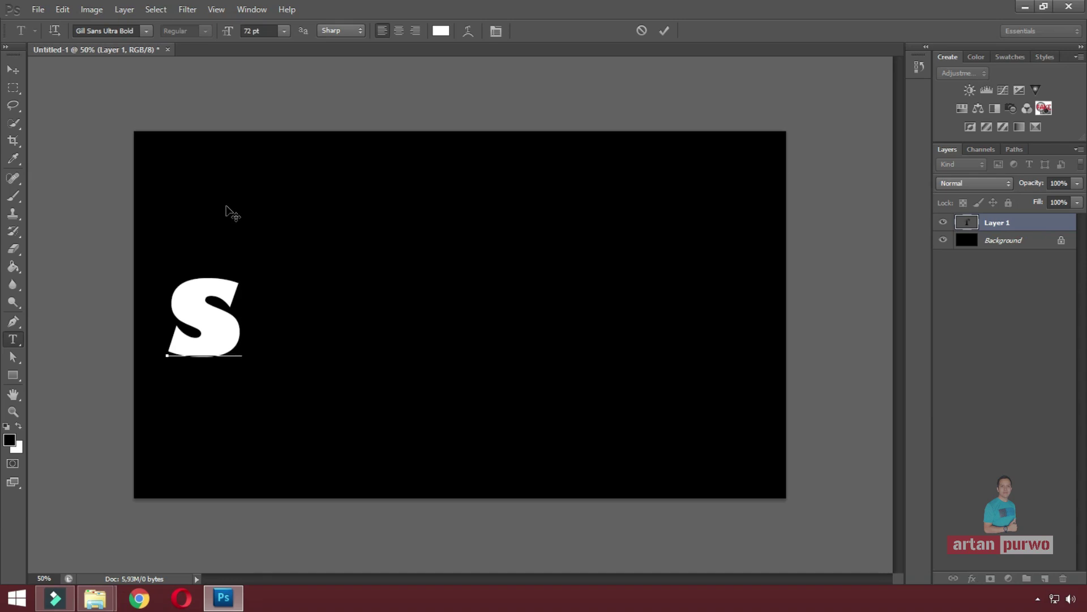
right_click(1006, 224)
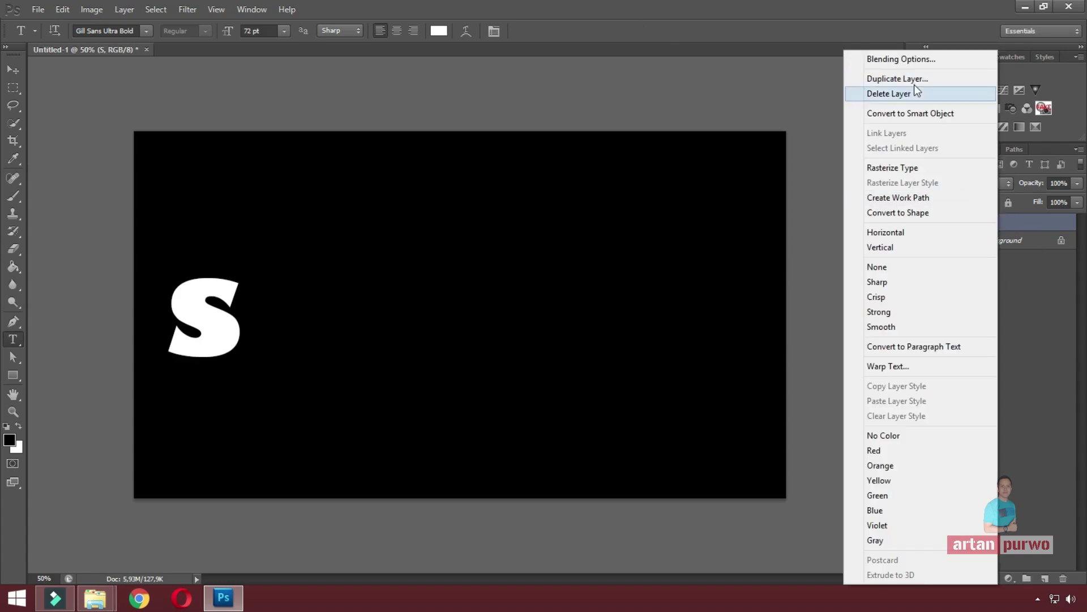
click(912, 80)
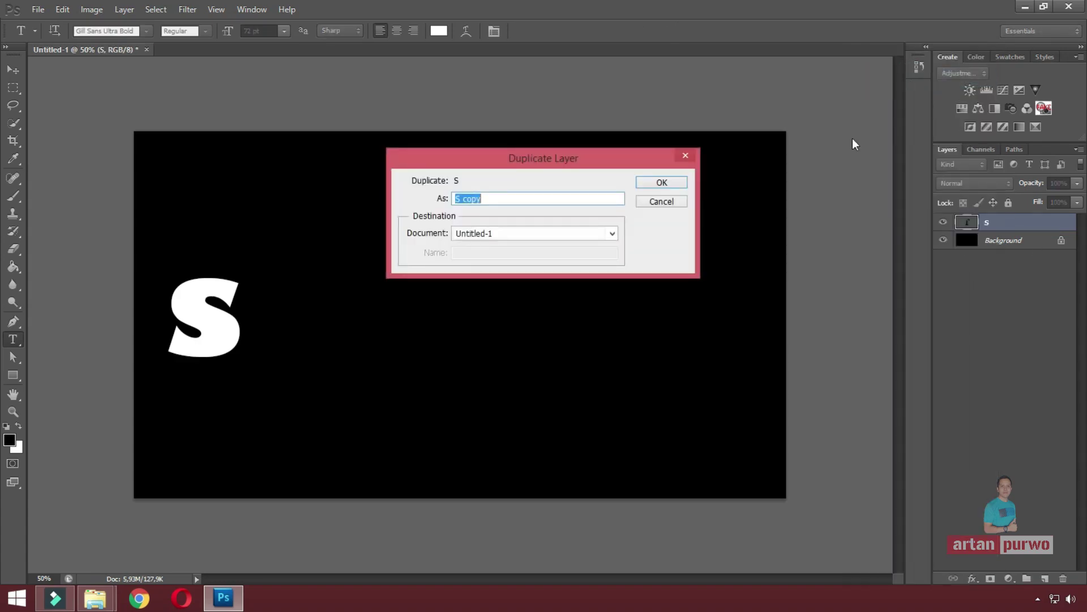
click(662, 184)
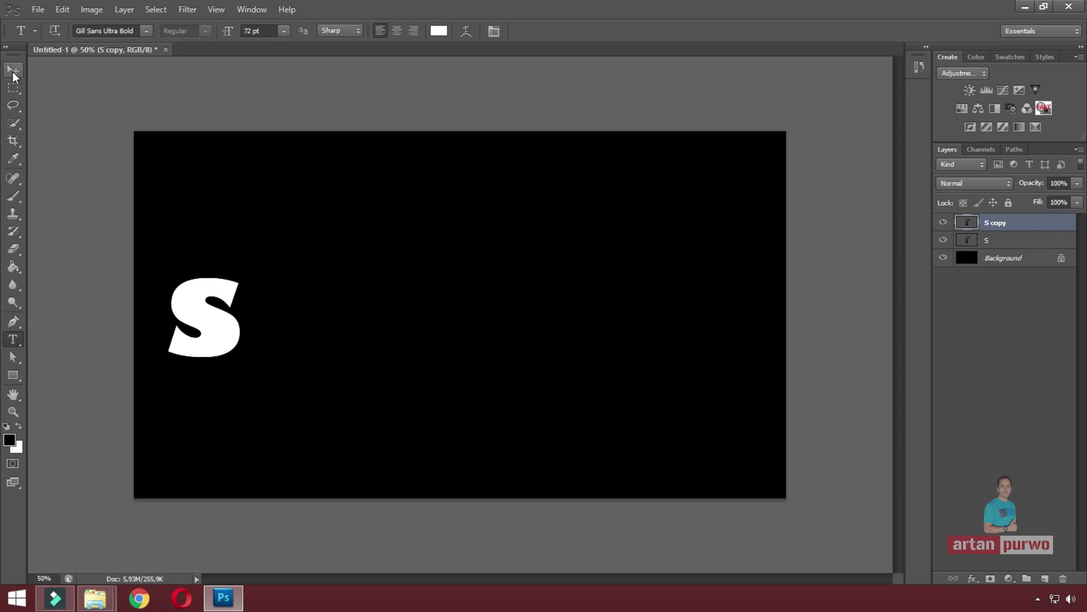
Move the S copy to the right of the first S and retype it as K.
click(14, 70)
mouse_move(208, 312)
mouse_down()
mouse_move(290, 321)
mouse_move(257, 320)
mouse_move(333, 311)
mouse_up()
click(14, 339)
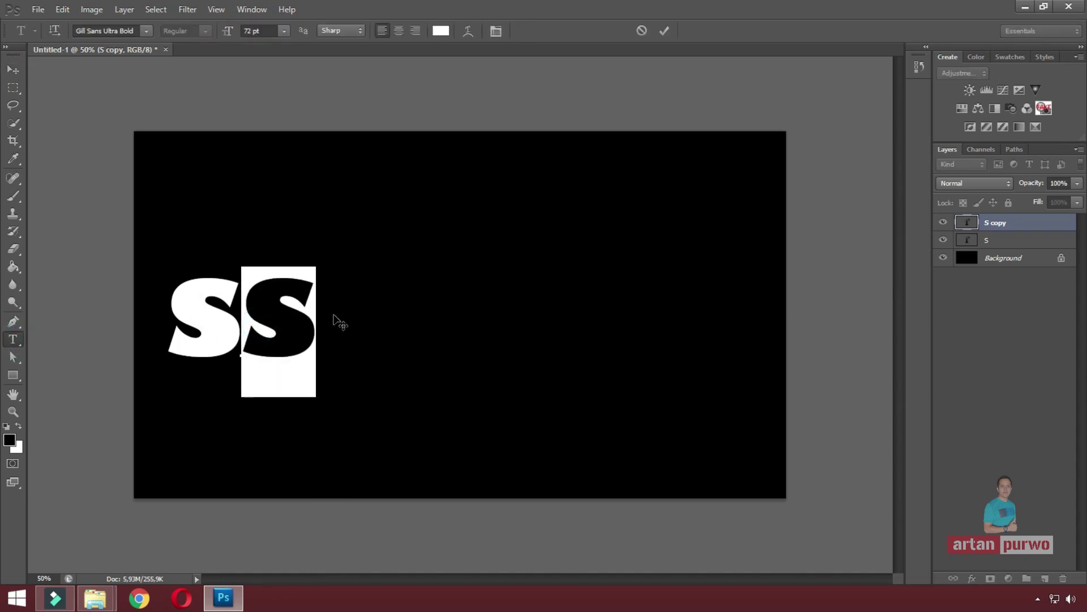
text(K)
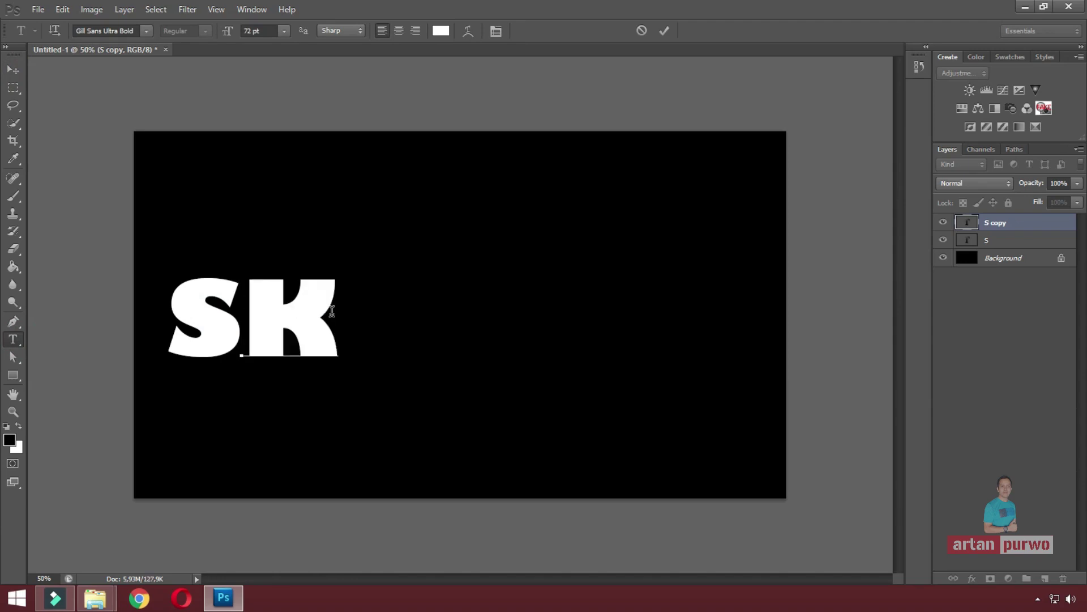
Duplicate the K layer, shift the copy right and retype it as I.
click(1014, 225)
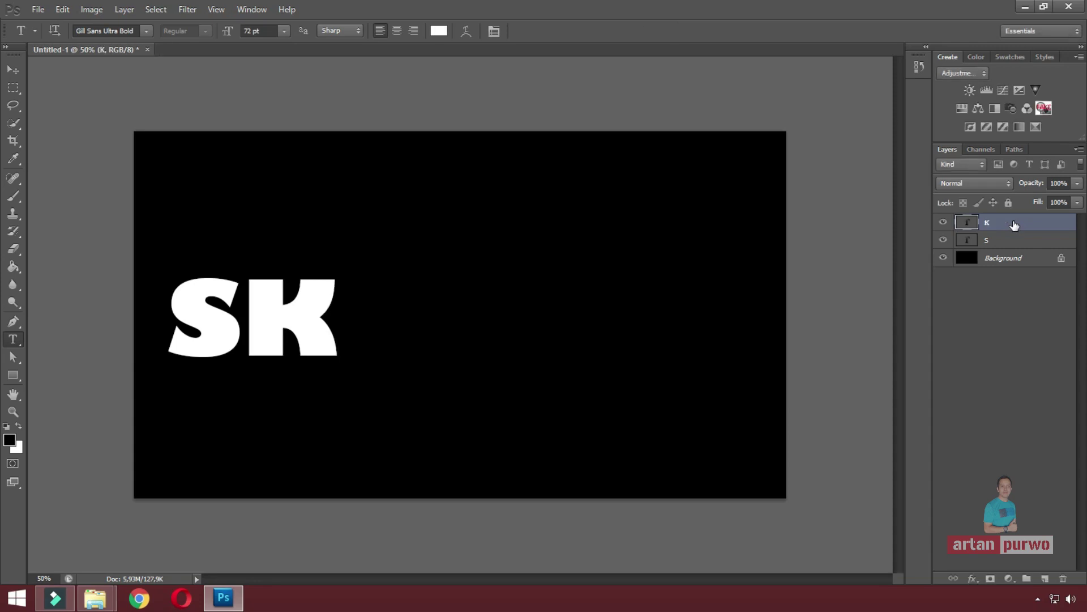
right_click(999, 220)
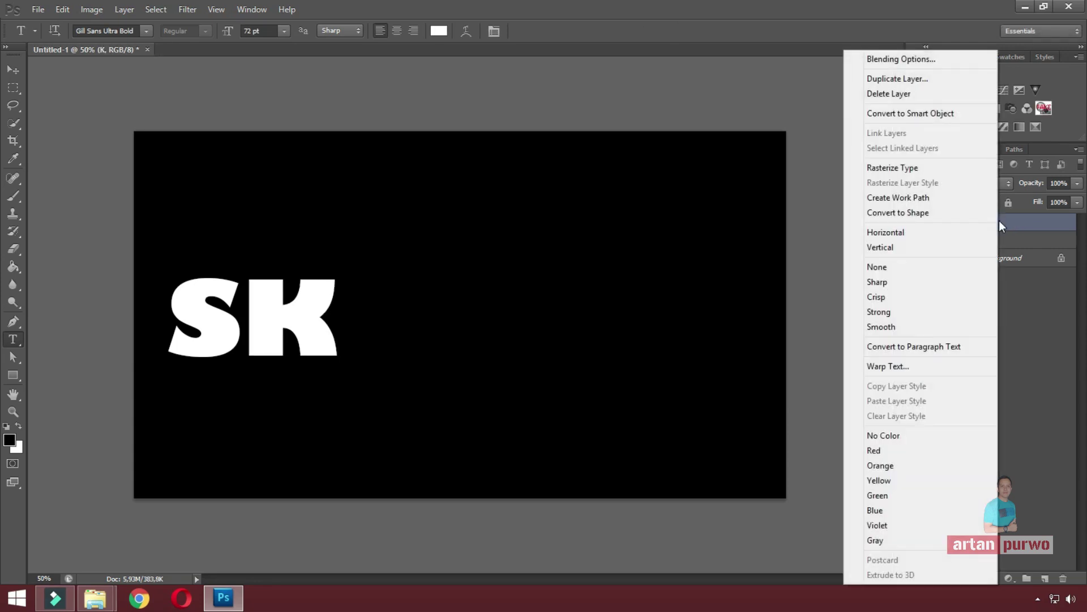
click(931, 85)
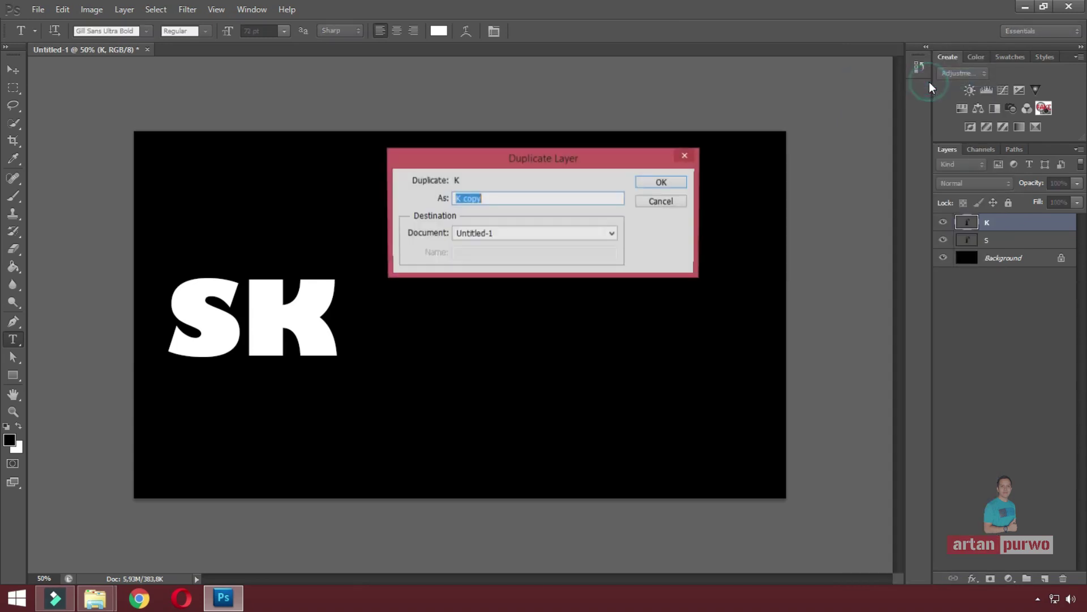
click(651, 186)
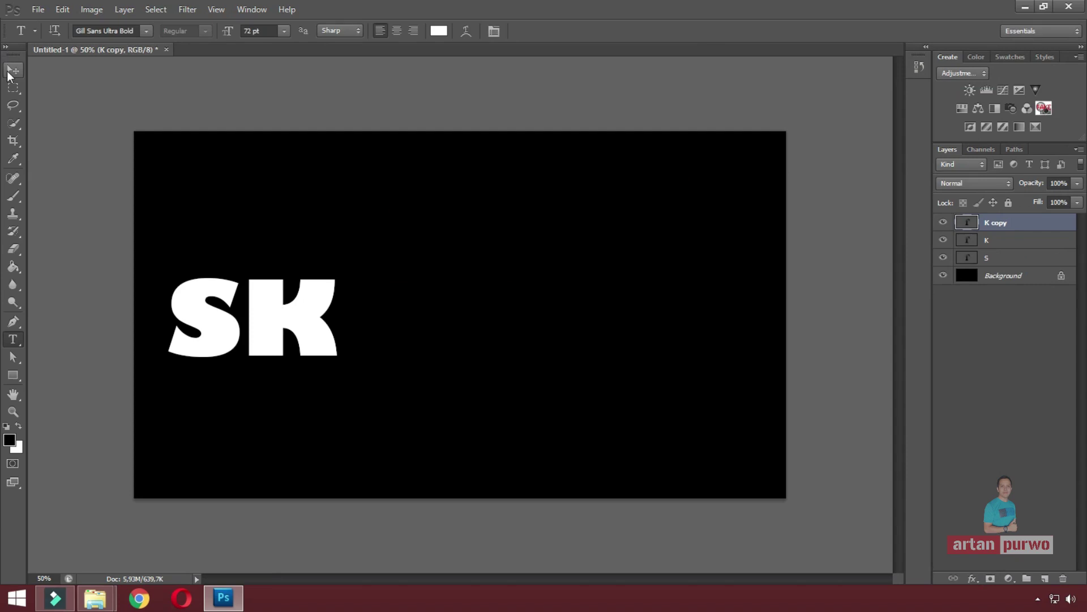
click(13, 69)
drag(295, 330, 390, 321)
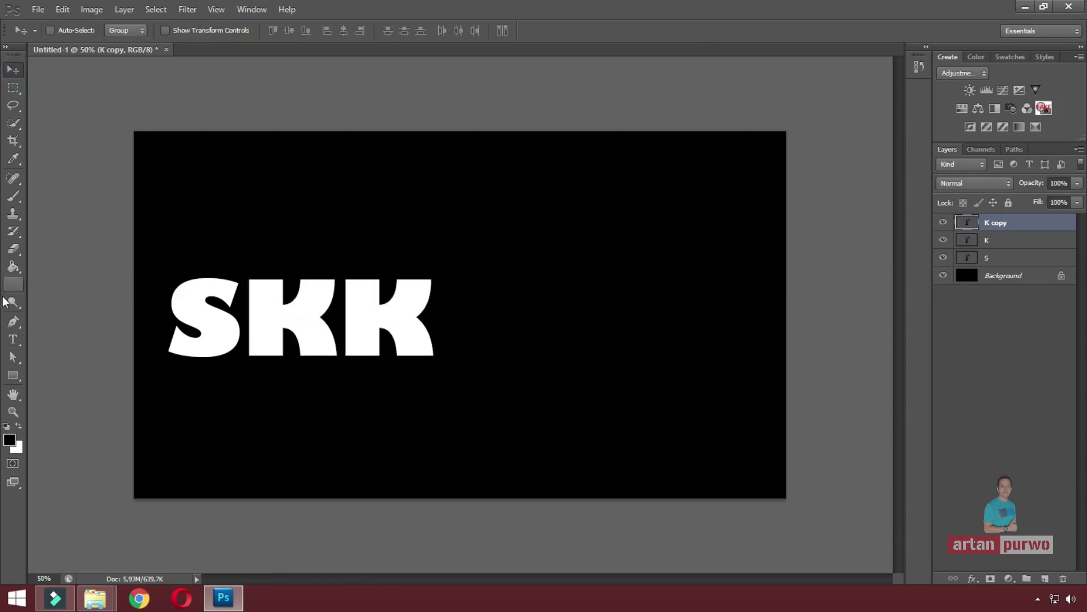
click(13, 340)
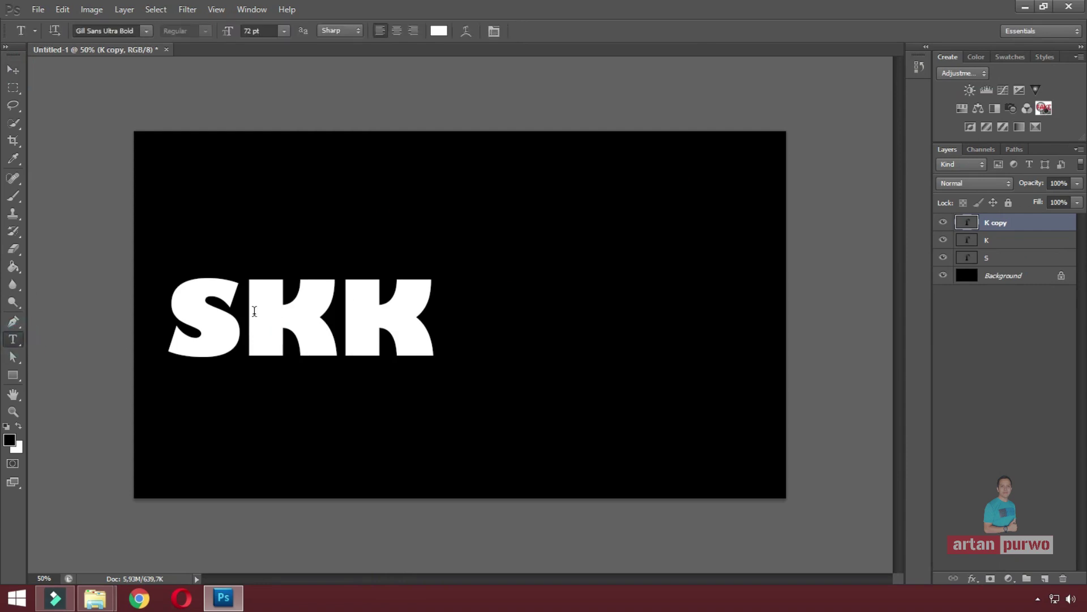
drag(353, 301, 435, 304)
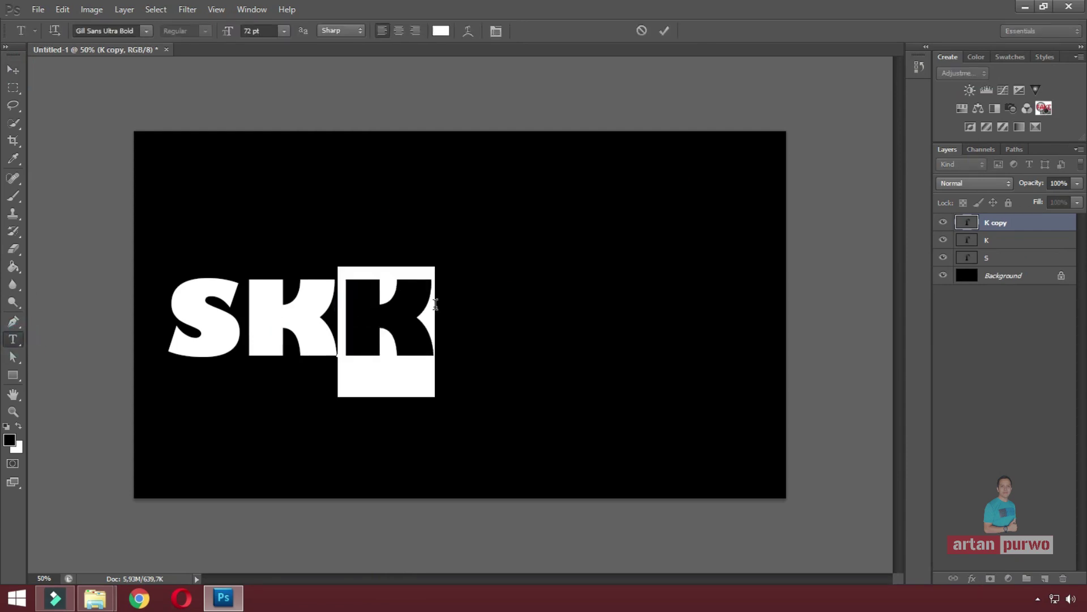
text(I)
click(988, 225)
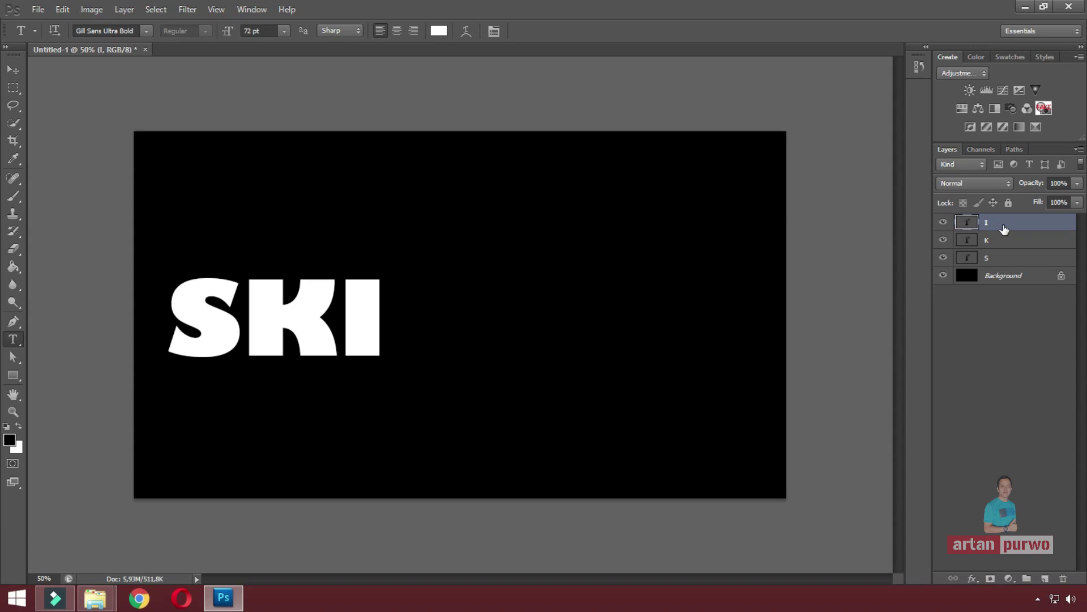
Add two L letters after the I from duplicated layers, completing SKILL.
right_click(1003, 224)
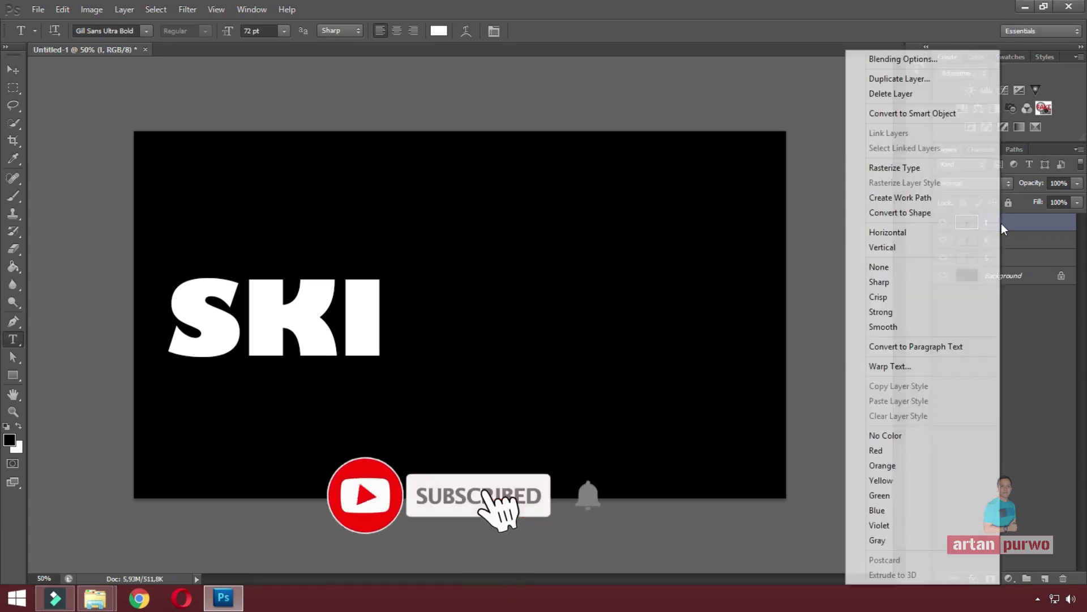
click(927, 83)
mouse_move(363, 329)
mouse_down()
mouse_move(411, 329)
mouse_move(392, 318)
mouse_move(486, 333)
mouse_up()
text(L)
click(1009, 227)
right_click(1010, 226)
click(927, 83)
text(v)
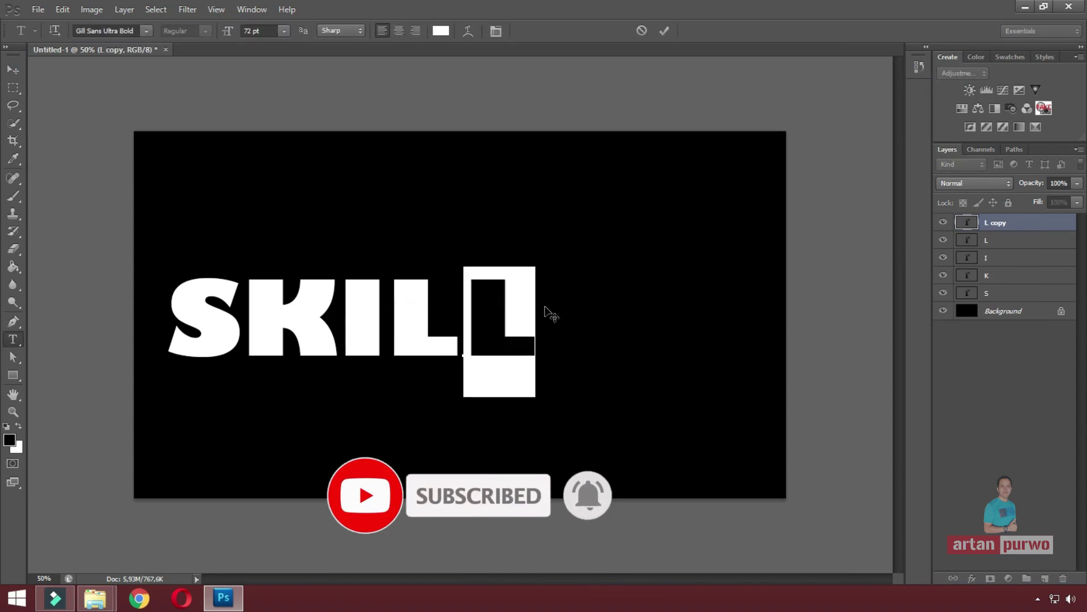
text(L)
key(Return)
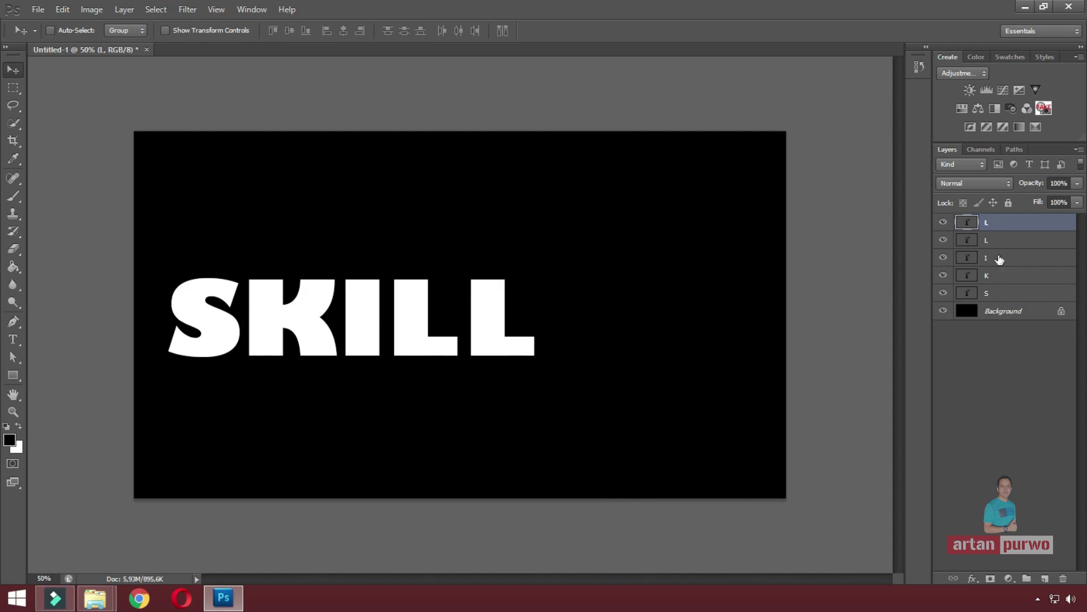
Select all five letter layers and move SKILL about 2.56 cm right.
shift+click(1002, 294)
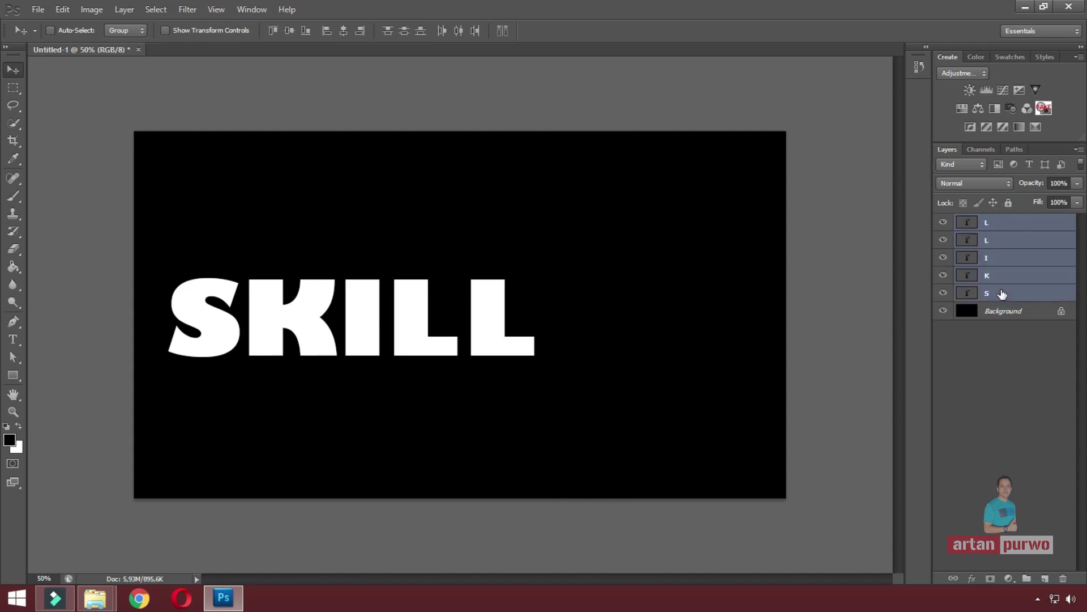
click(998, 221)
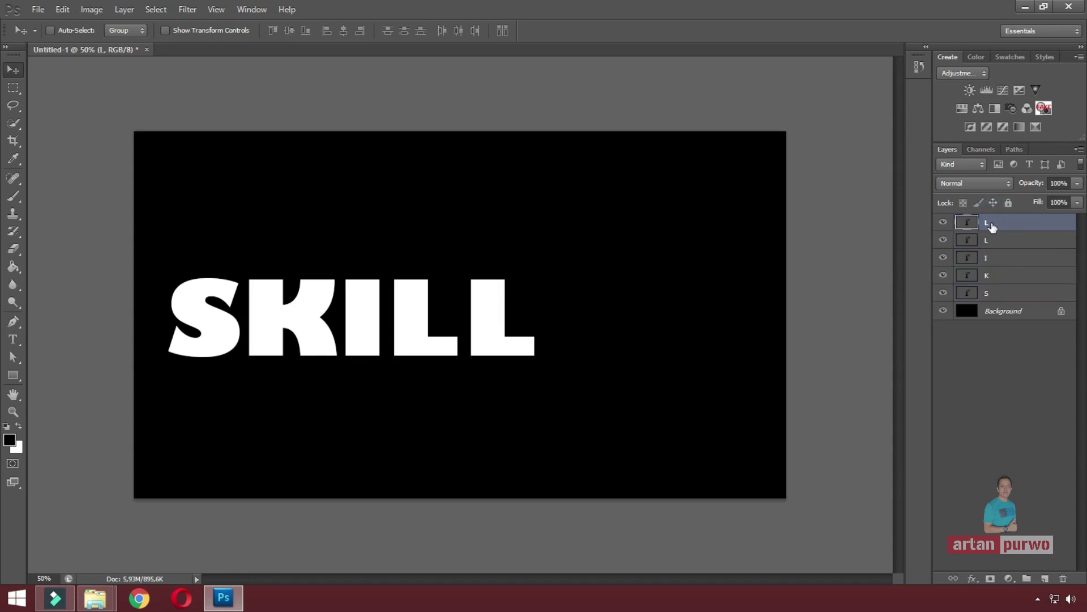
shift+click(990, 294)
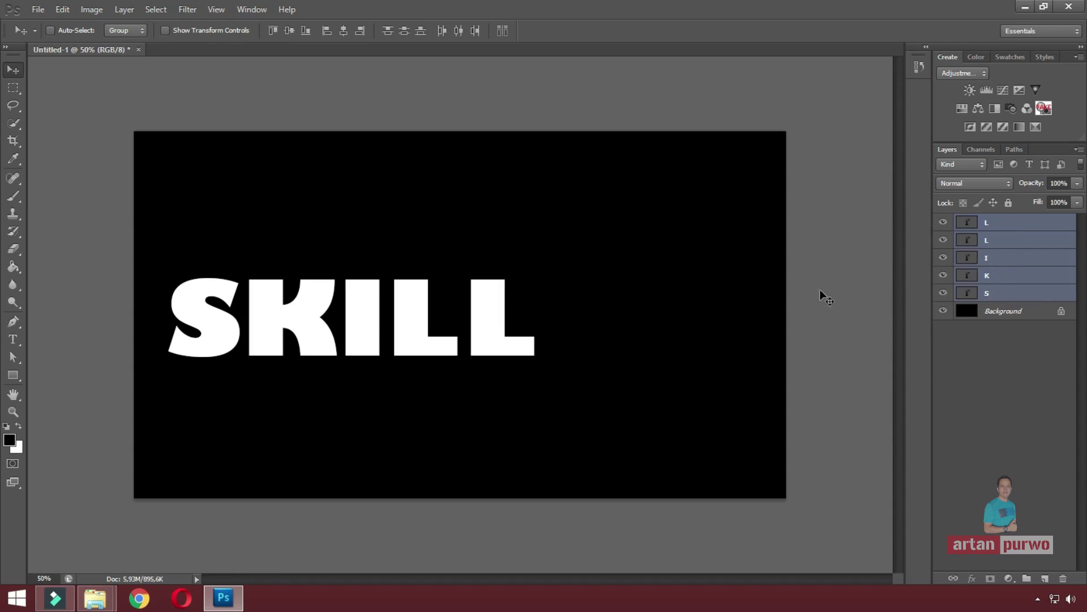
click(357, 307)
drag(359, 306, 458, 306)
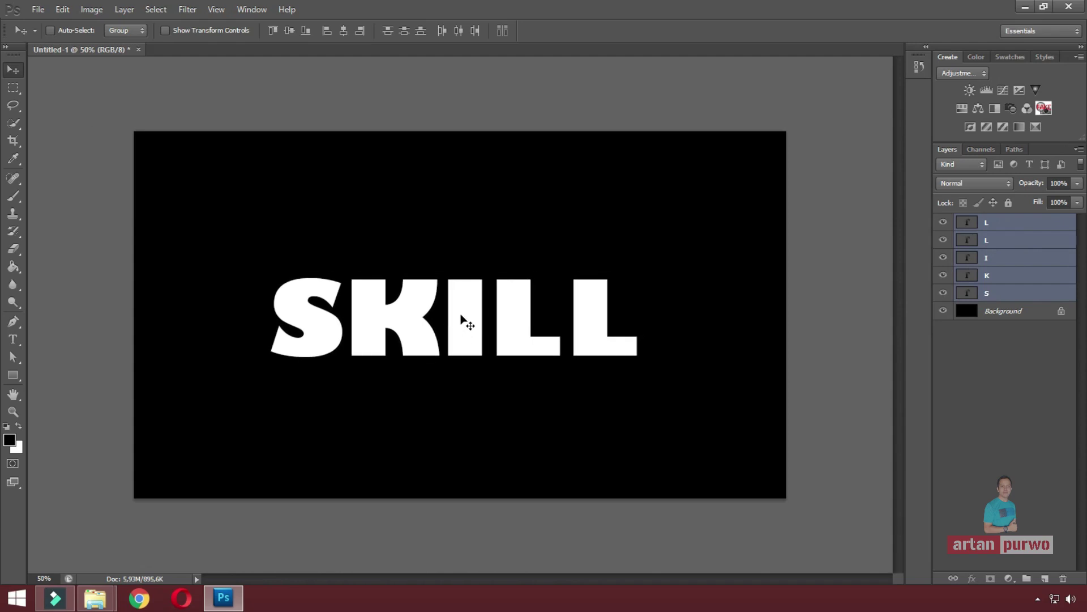
Toggle Show Transform Controls on and off, then start Free Transform on the letters.
click(165, 31)
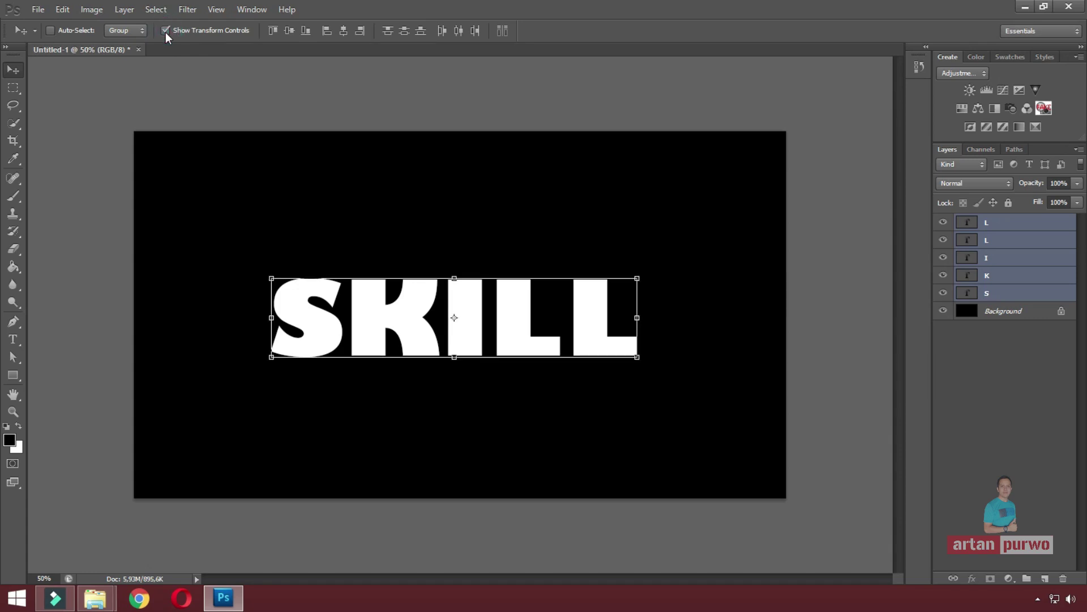
click(165, 32)
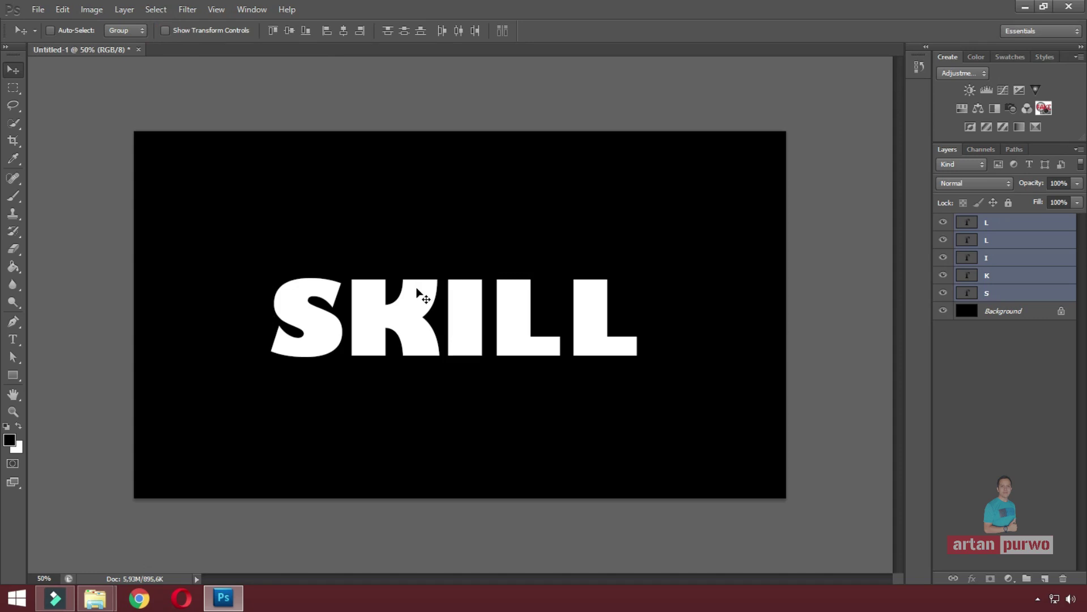
key(ctrl+t)
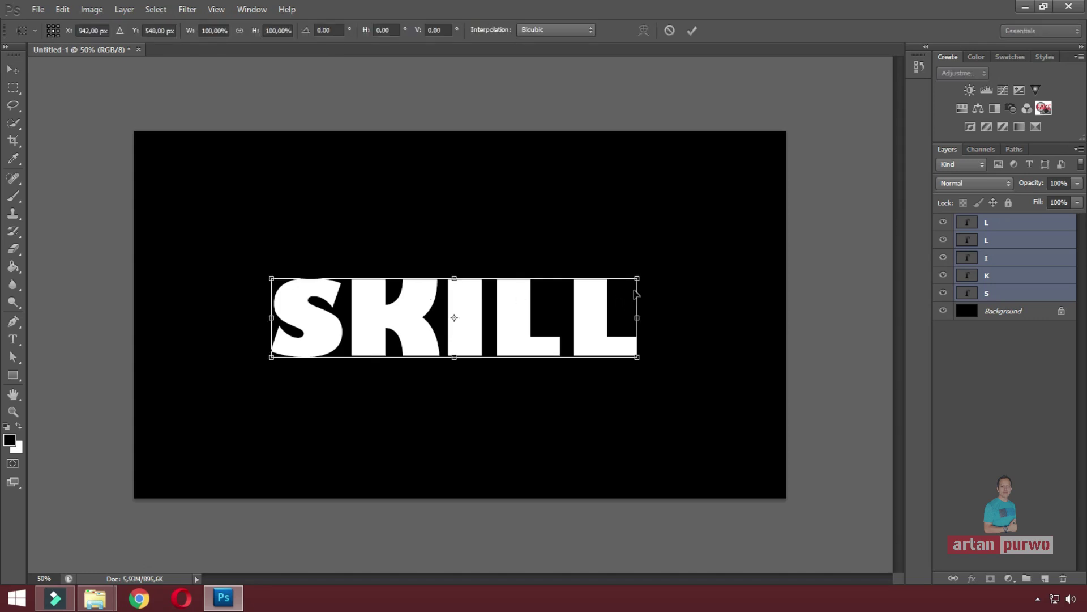
Scale SKILL up to about 113%, commit it, and nudge it toward the canvas centre.
click(639, 278)
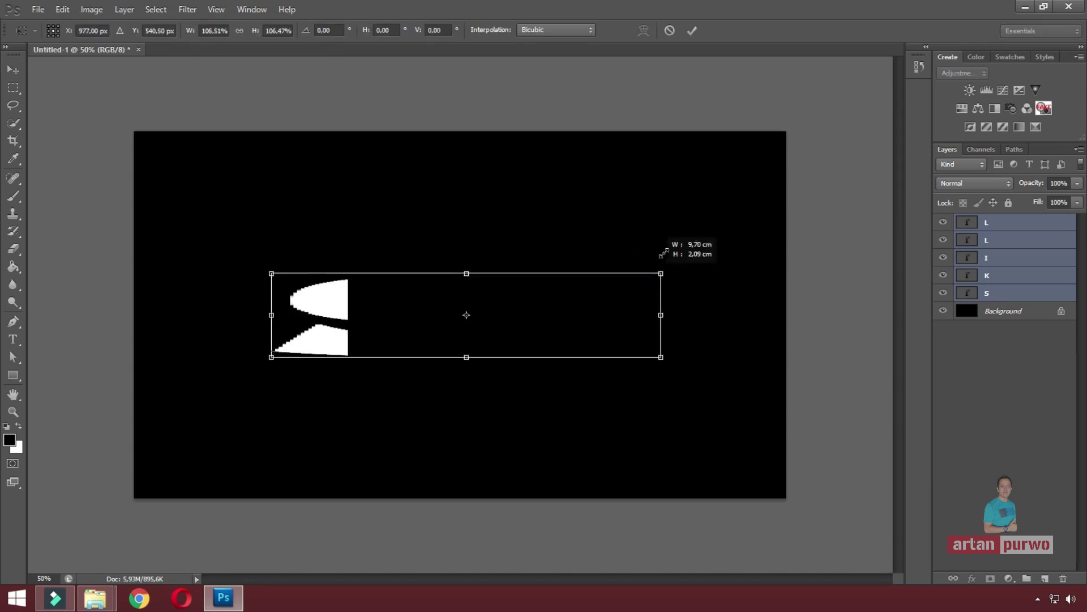
drag(644, 268, 719, 211)
drag(625, 295, 733, 208)
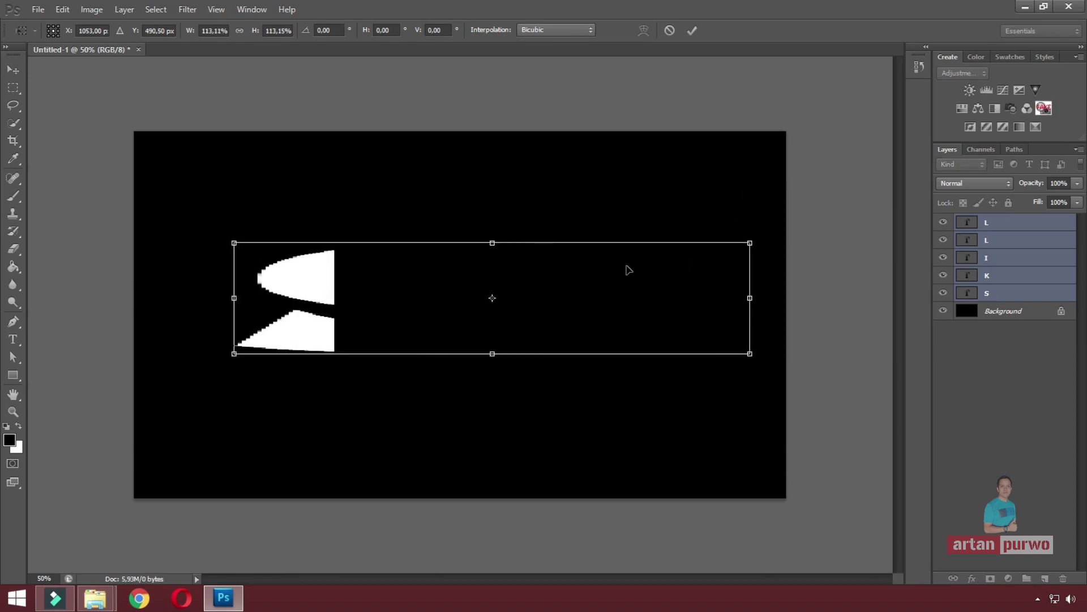
key(Return)
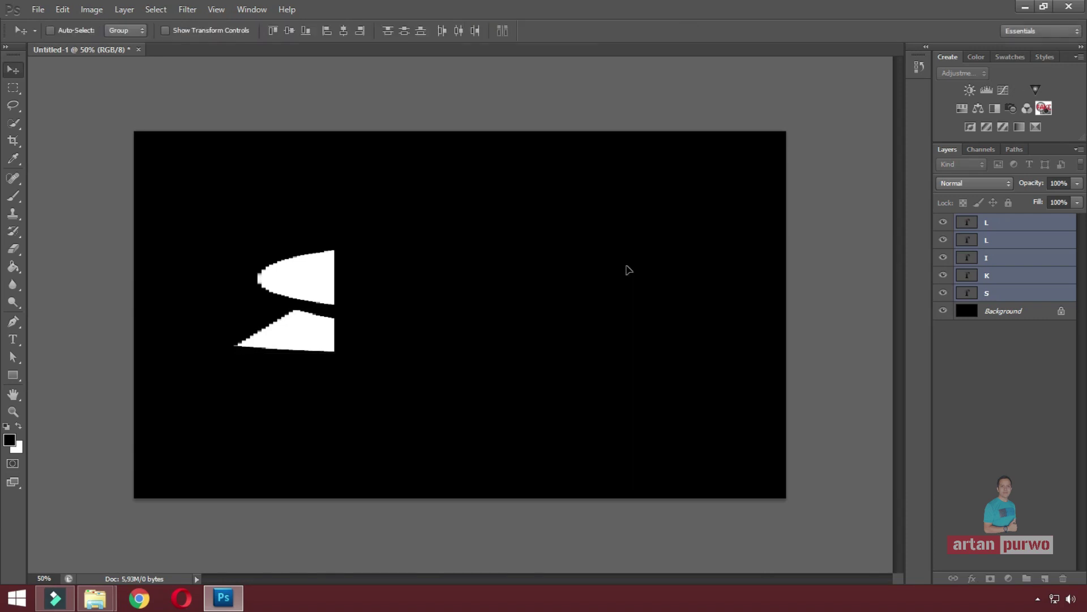
drag(584, 283, 560, 295)
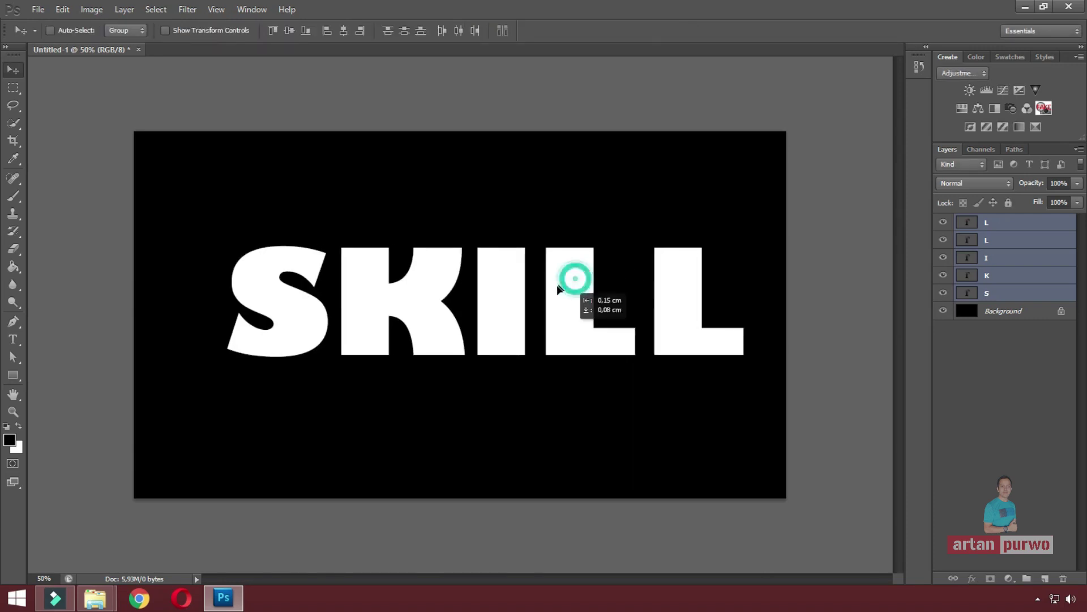
Select individual letter layers, including the S layer, in the Layers panel.
click(990, 224)
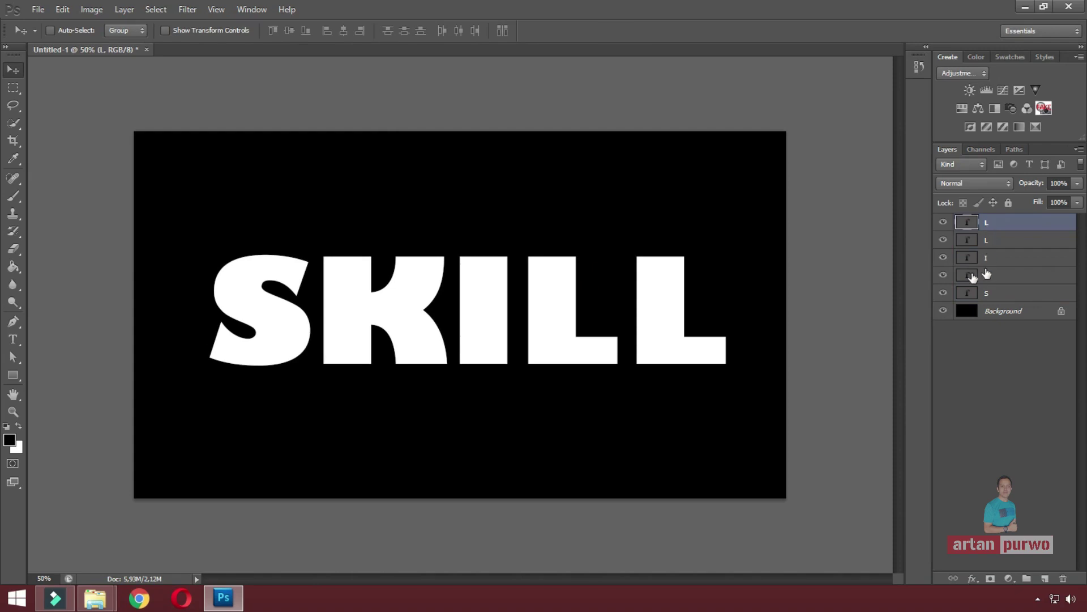
shift+click(1002, 297)
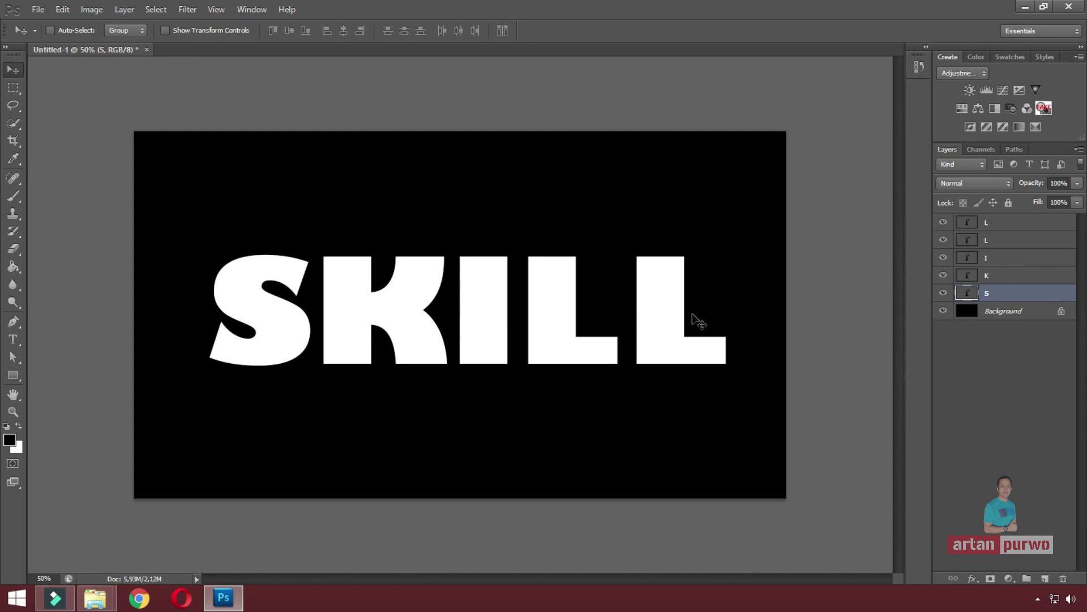
click(990, 276)
Open all five school JPG photos from Libraries > Pictures at once.
click(39, 10)
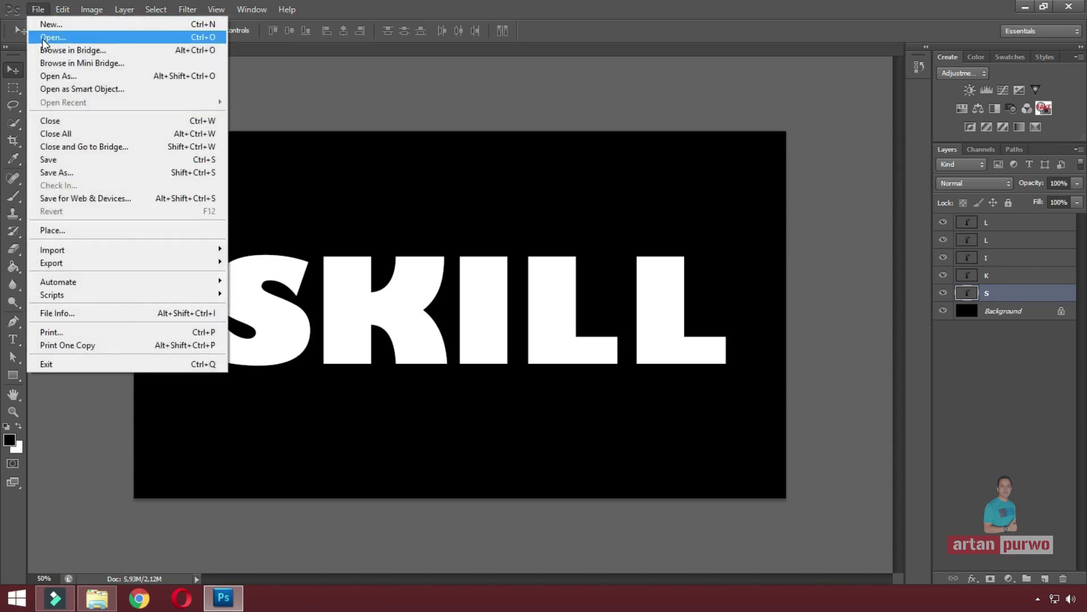
click(42, 38)
click(385, 237)
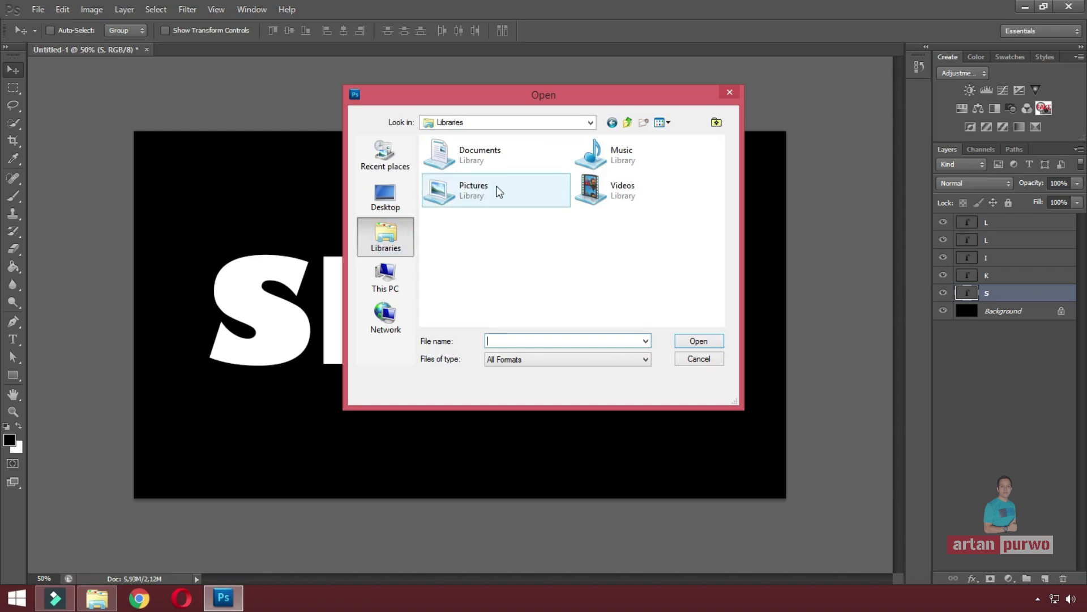
double_click(478, 197)
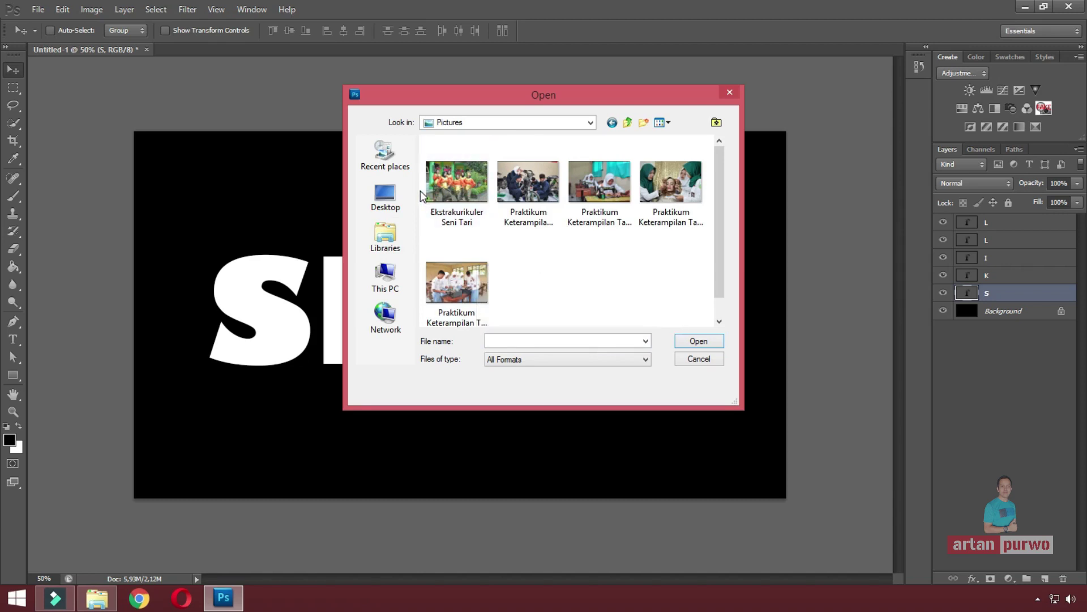
drag(474, 95, 824, 120)
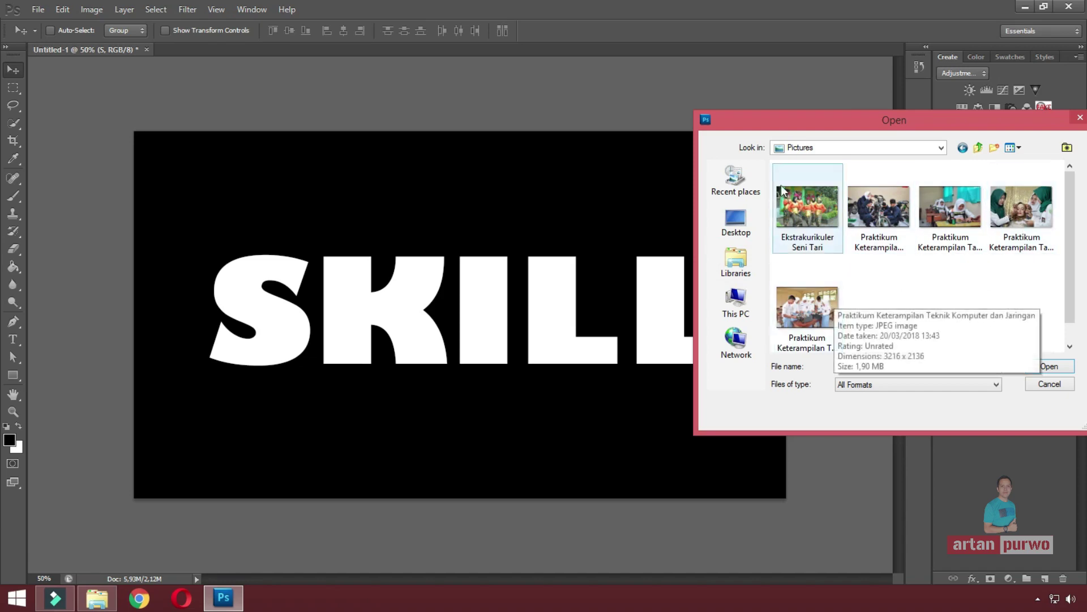
drag(769, 125, 440, 117)
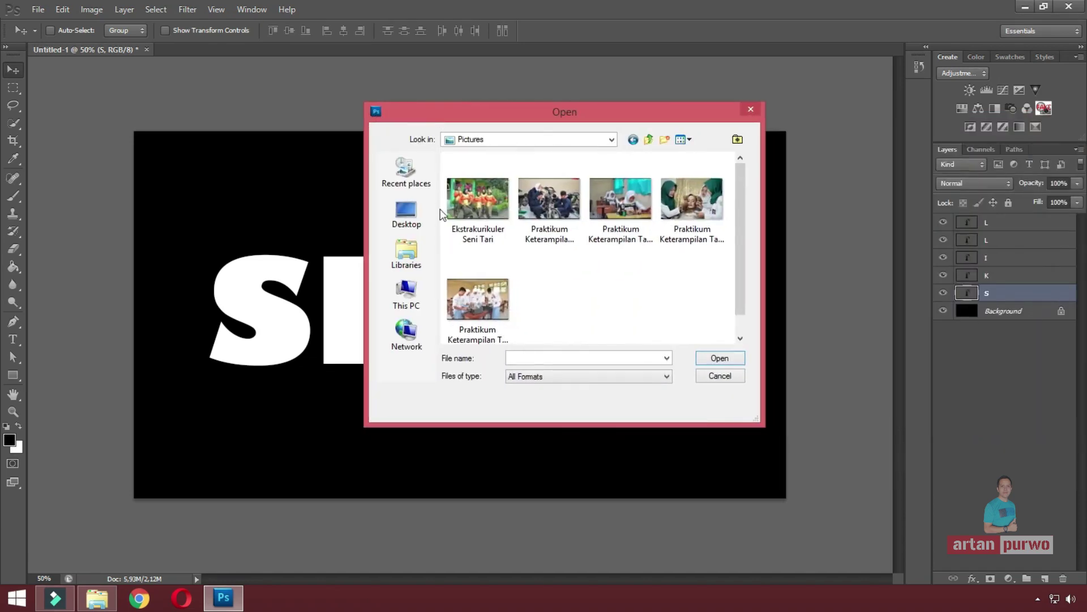
drag(443, 191, 709, 317)
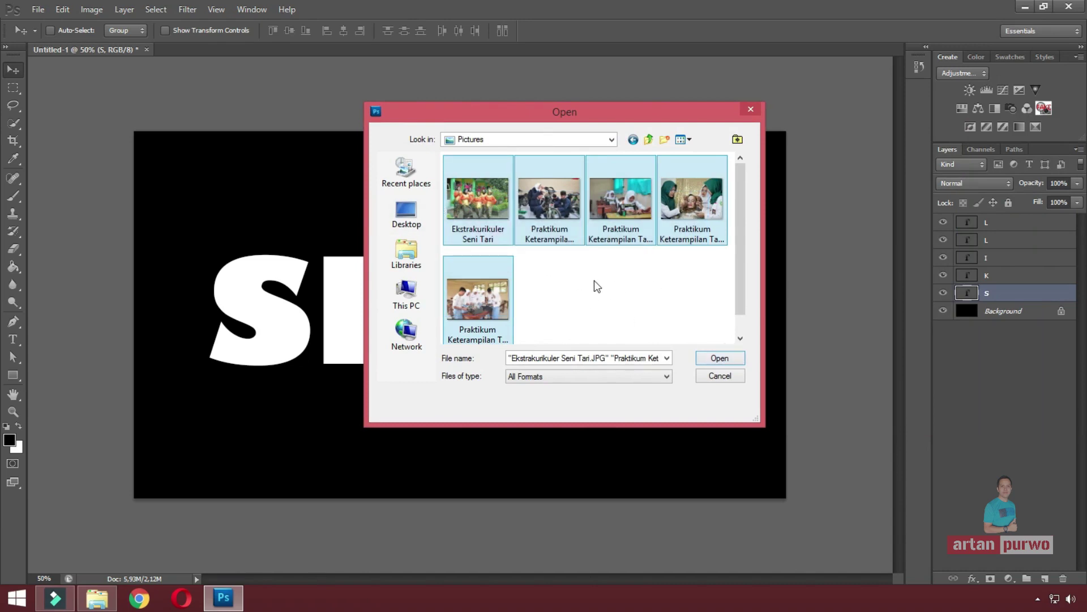
click(719, 358)
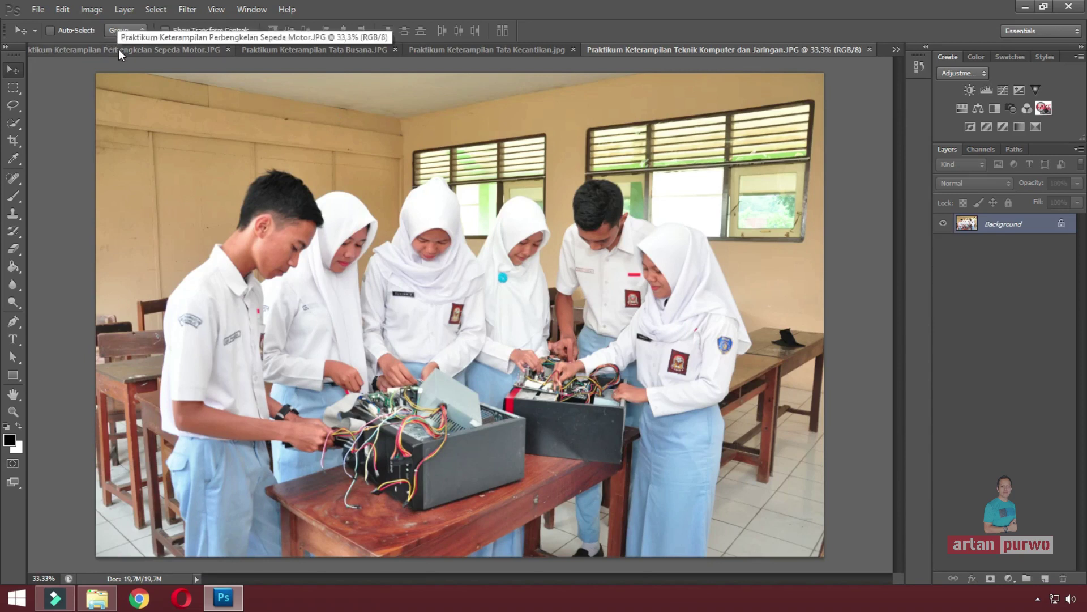
Switch to the motorcycle workshop photo and drag it toward the Untitled-1 SKILL document.
click(896, 50)
click(896, 49)
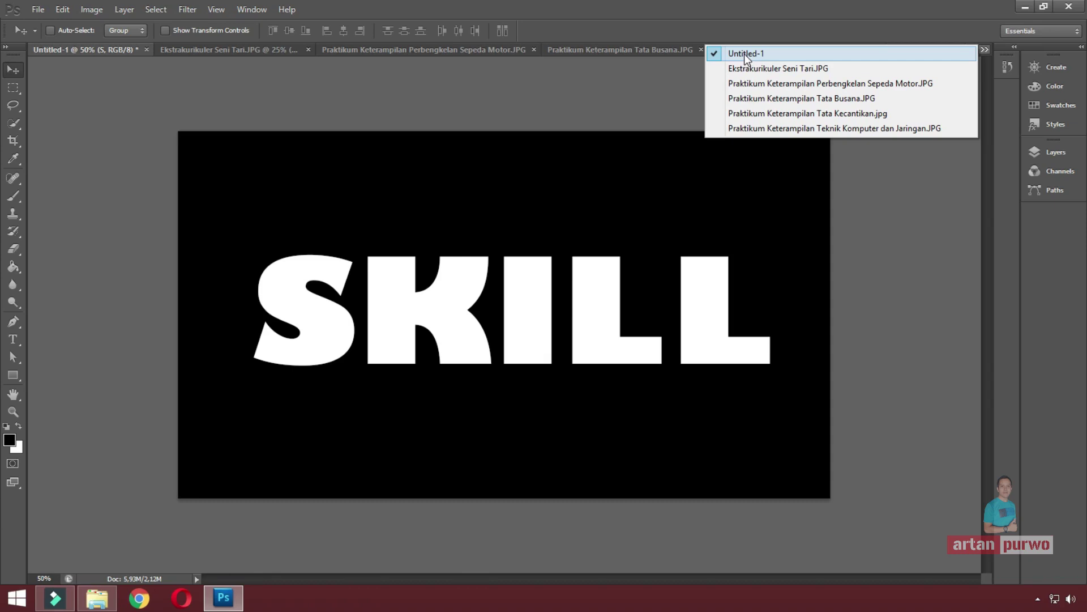
click(744, 54)
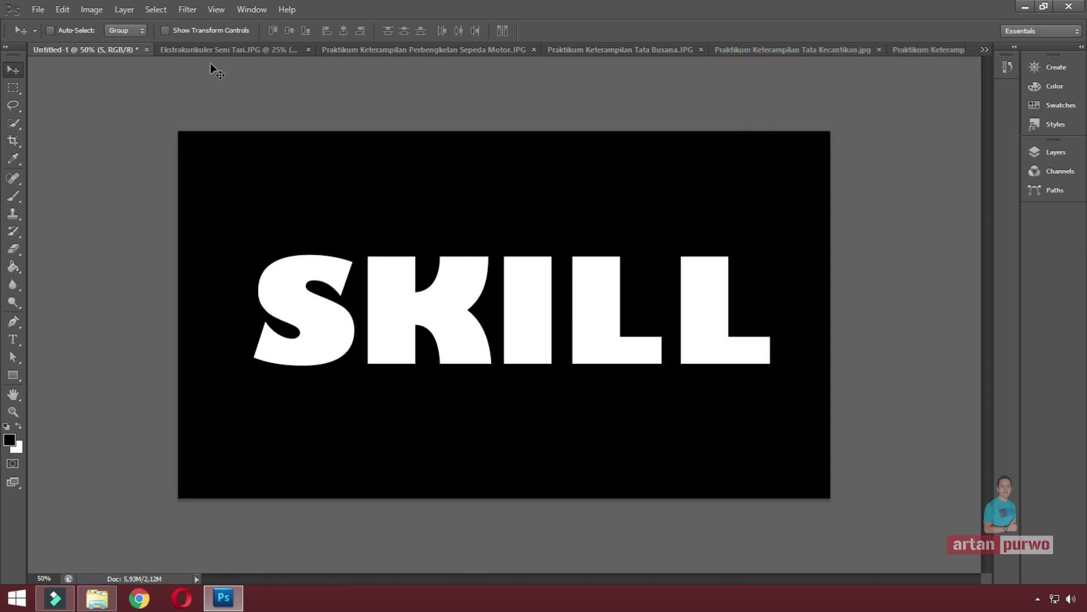
click(382, 51)
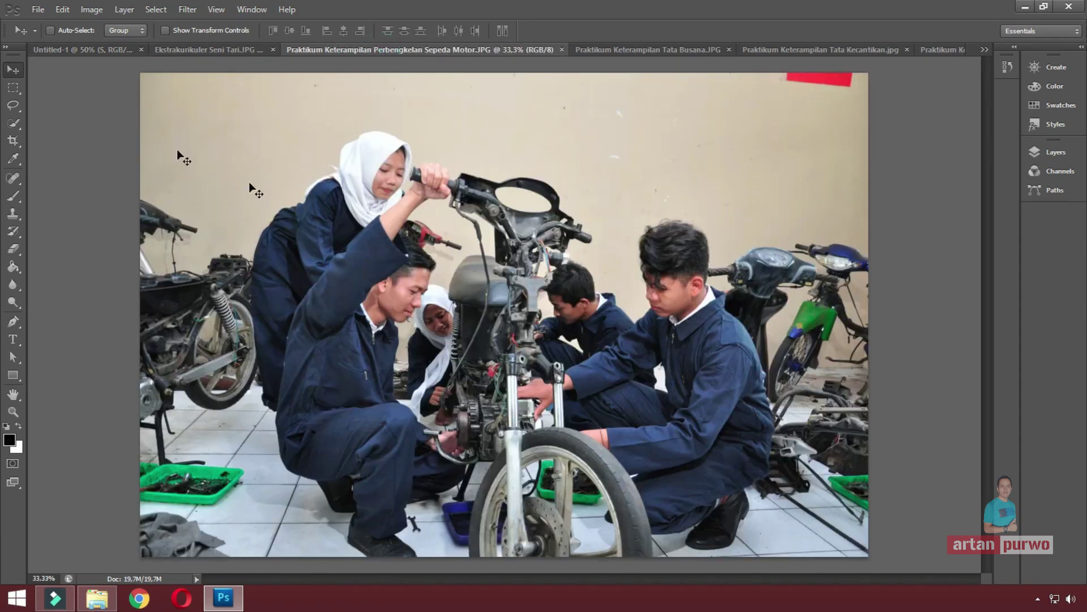
mouse_move(294, 224)
mouse_down()
mouse_move(71, 48)
mouse_move(476, 237)
mouse_up()
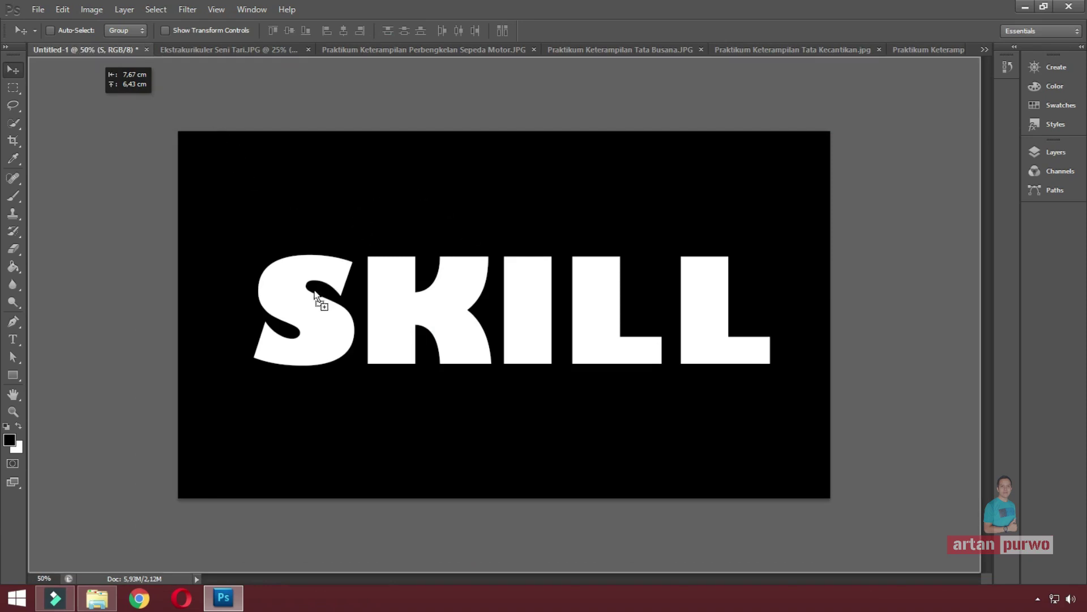
Drop the motorcycle photo into SKILL as Layer 1 and restack it between the K and S layers.
drag(358, 208, 297, 304)
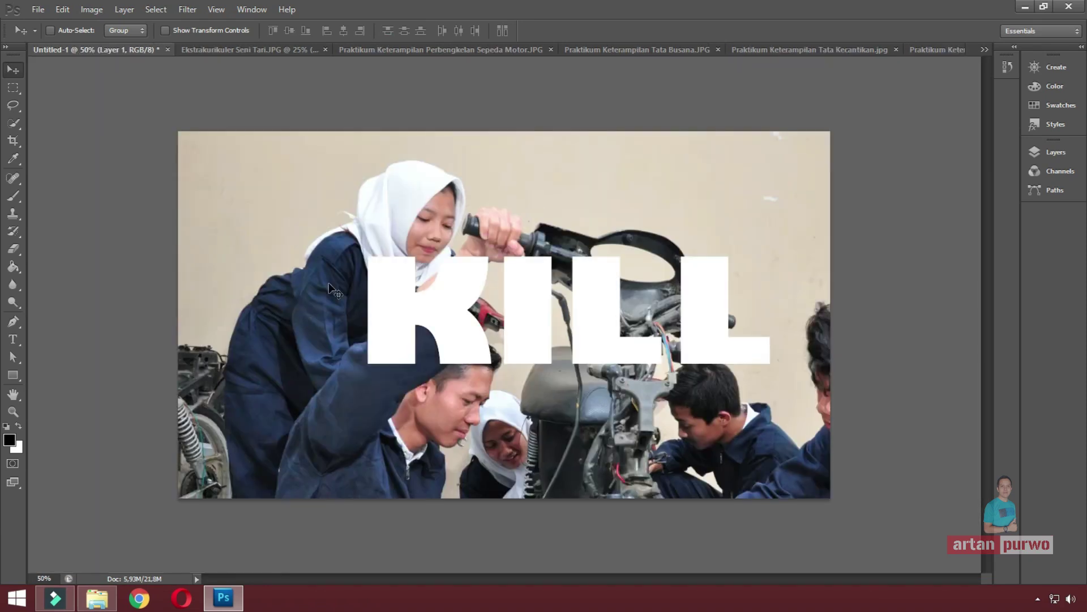
click(1081, 47)
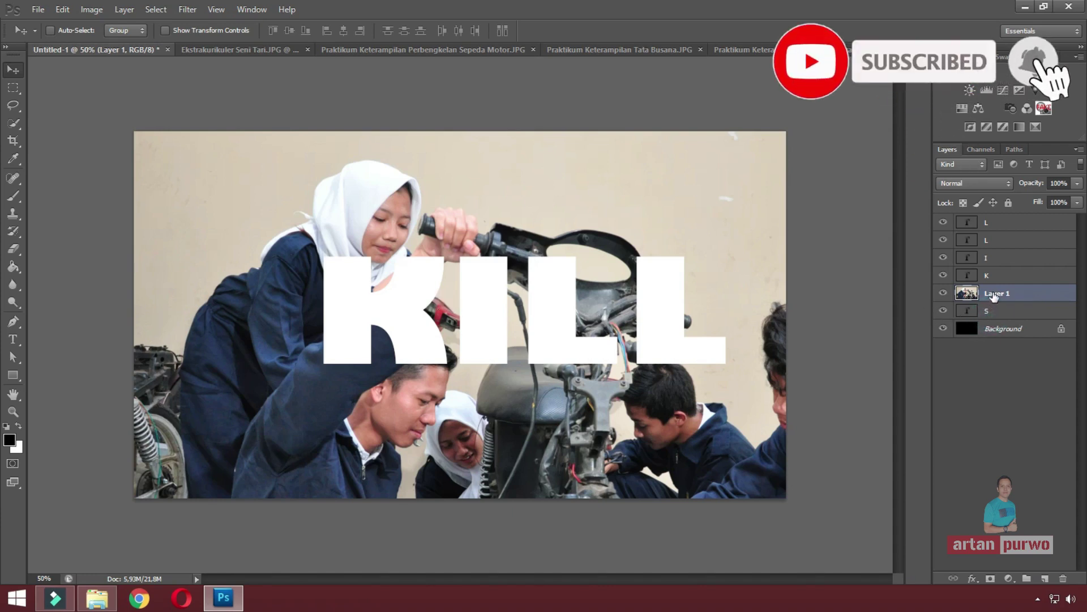
drag(991, 311, 995, 295)
click(1002, 295)
drag(1001, 295, 1002, 245)
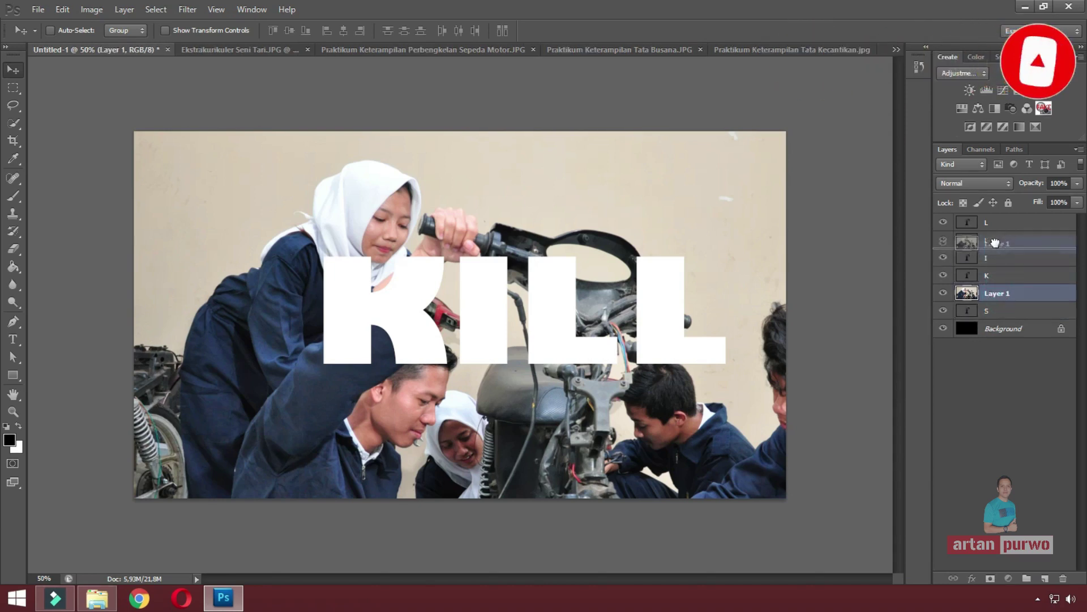
mouse_move(1000, 243)
mouse_down()
mouse_move(998, 304)
mouse_move(1009, 242)
mouse_move(1002, 302)
mouse_up()
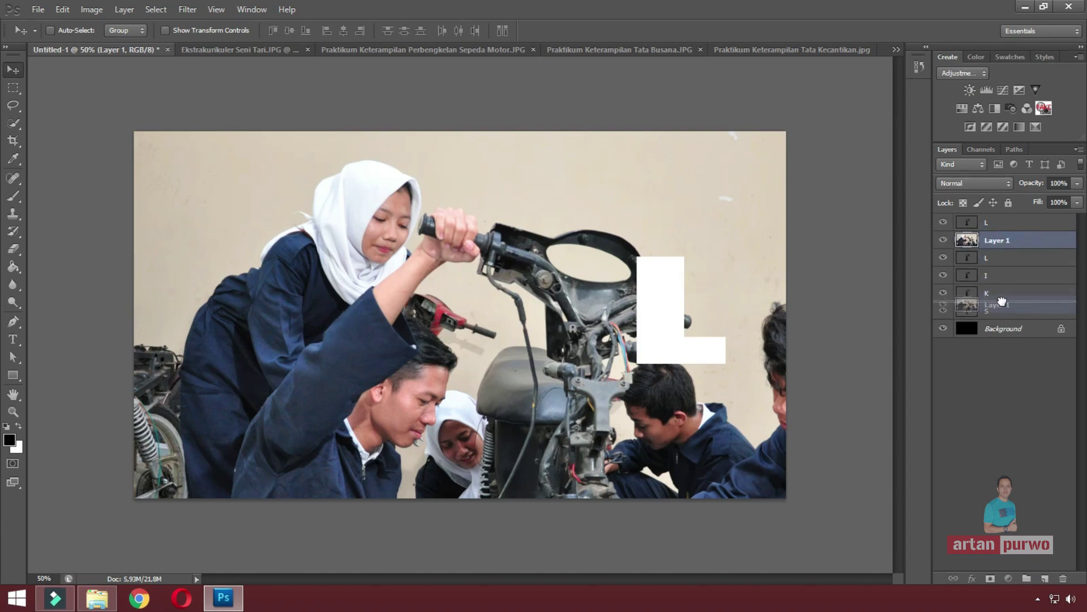
drag(1001, 302, 1004, 306)
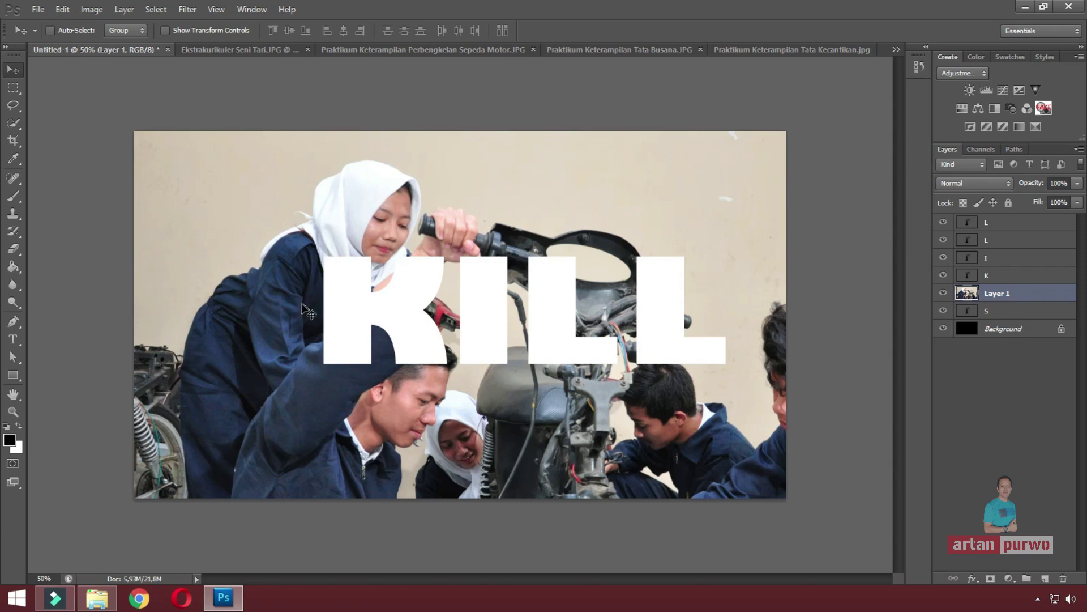
key(alt)
Clip Layer 1 to the S letter and start transforming the photo.
alt+click(968, 299)
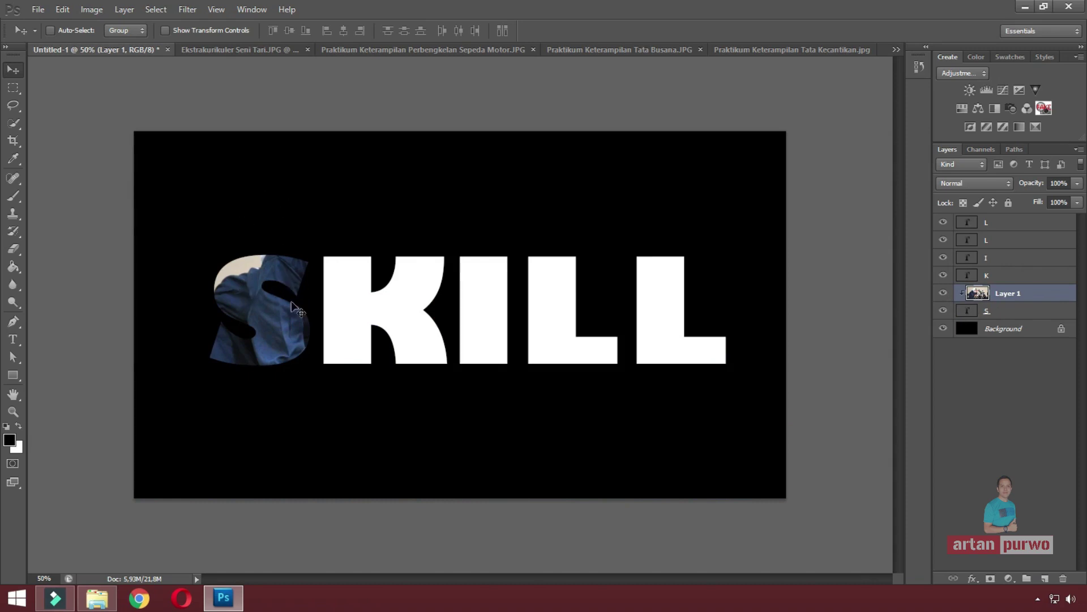
drag(272, 272, 267, 245)
key(ctrl+t)
drag(163, 85, 231, 103)
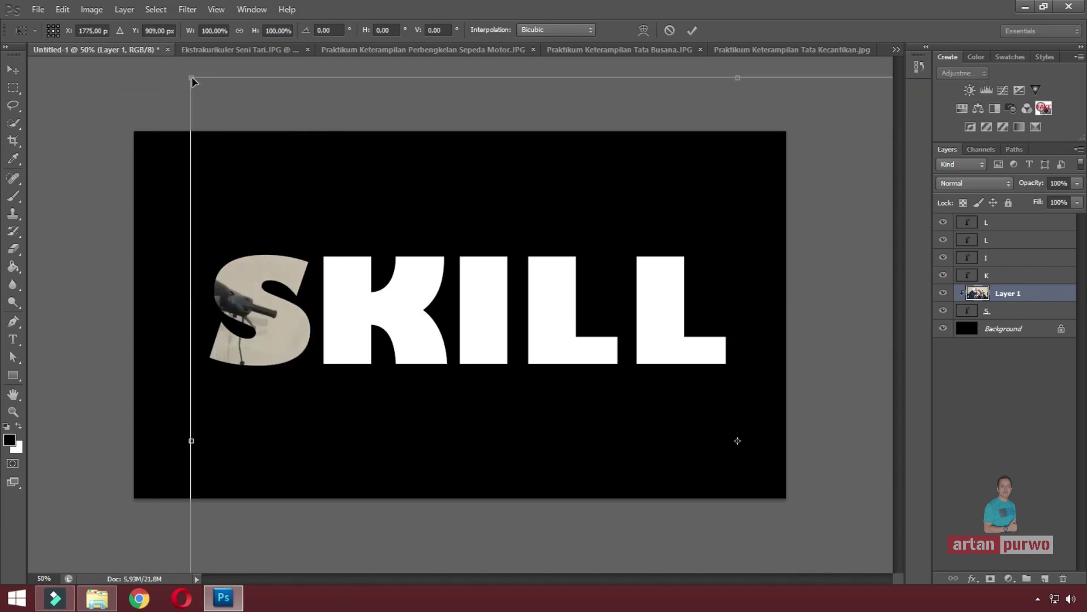
Scale the motorcycle photo to about 17.6%, position it inside the S, and commit.
drag(195, 86, 714, 430)
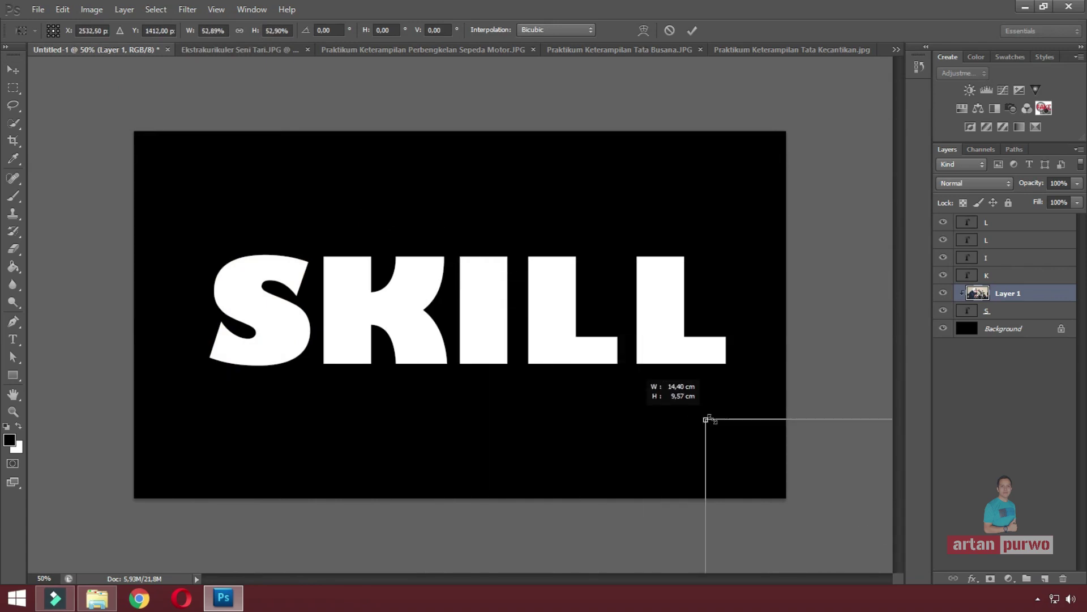
mouse_move(758, 449)
mouse_down()
mouse_move(297, 289)
mouse_move(135, 196)
mouse_up()
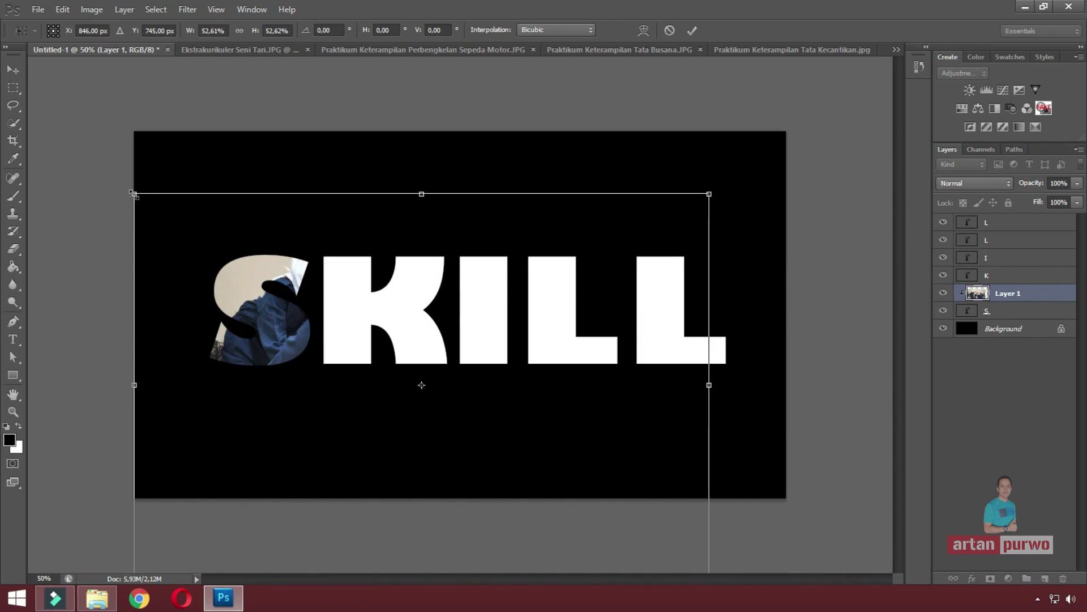
mouse_move(135, 194)
mouse_down()
mouse_move(538, 505)
mouse_move(213, 285)
mouse_up()
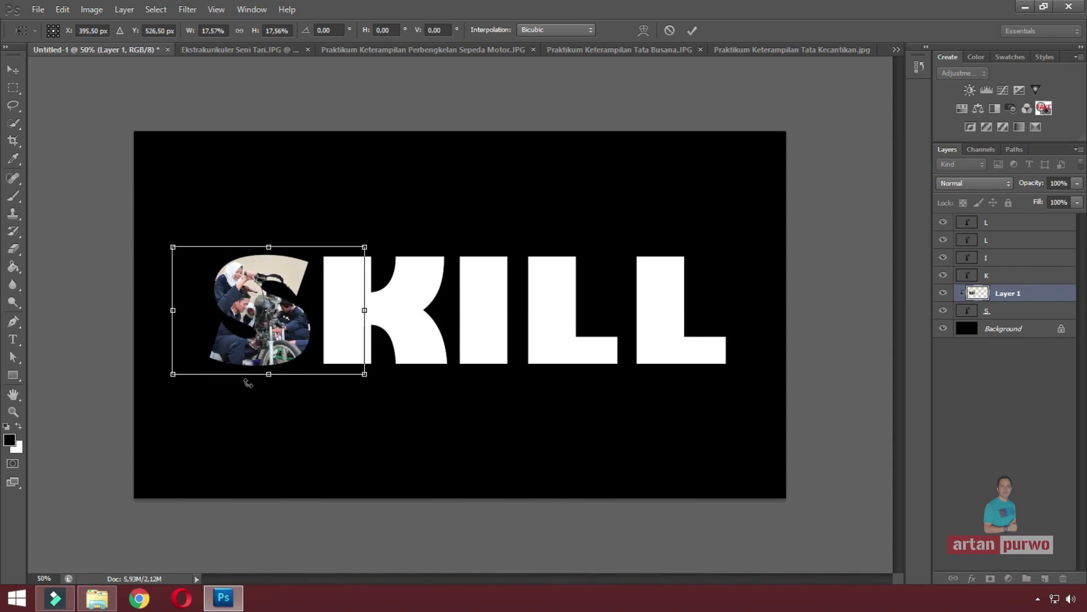
drag(284, 325, 299, 328)
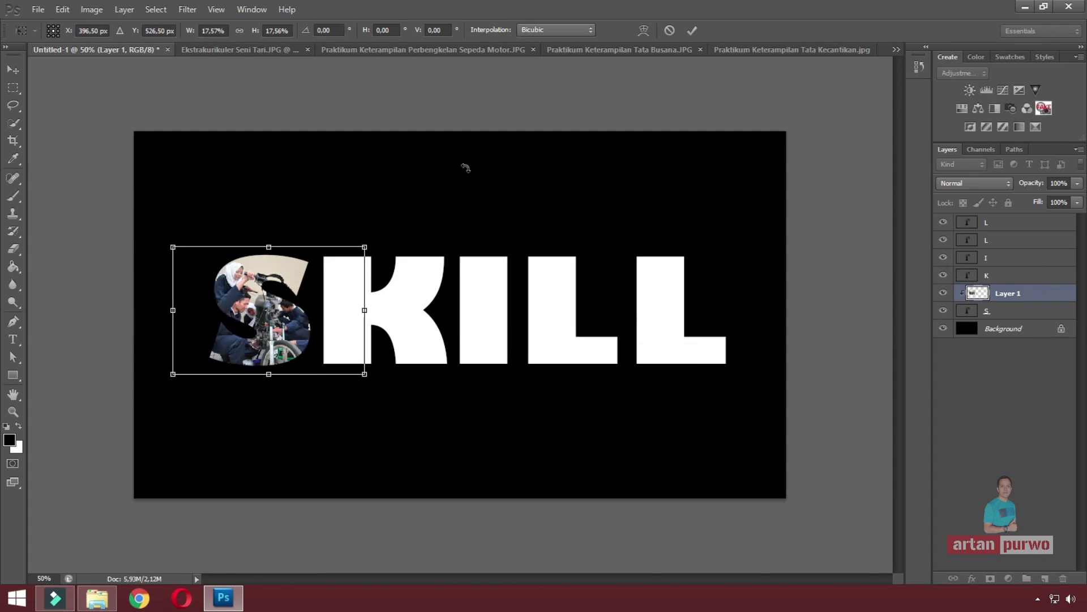
click(694, 32)
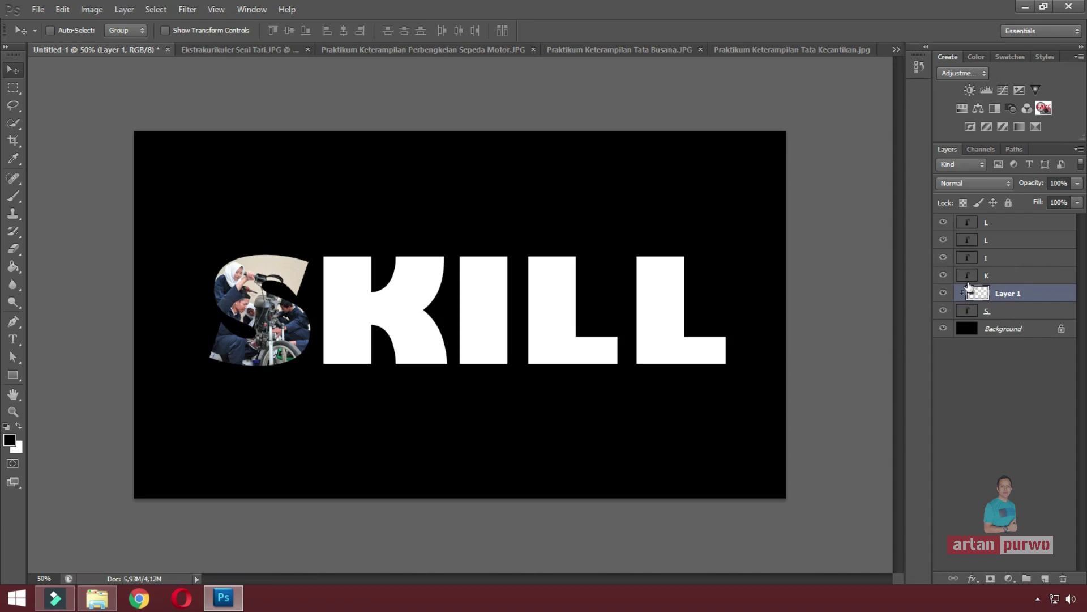
With K selected, close the Perbengkelan photo and drag the Tata Busana photo into Untitled-1 as Layer 2.
click(1006, 277)
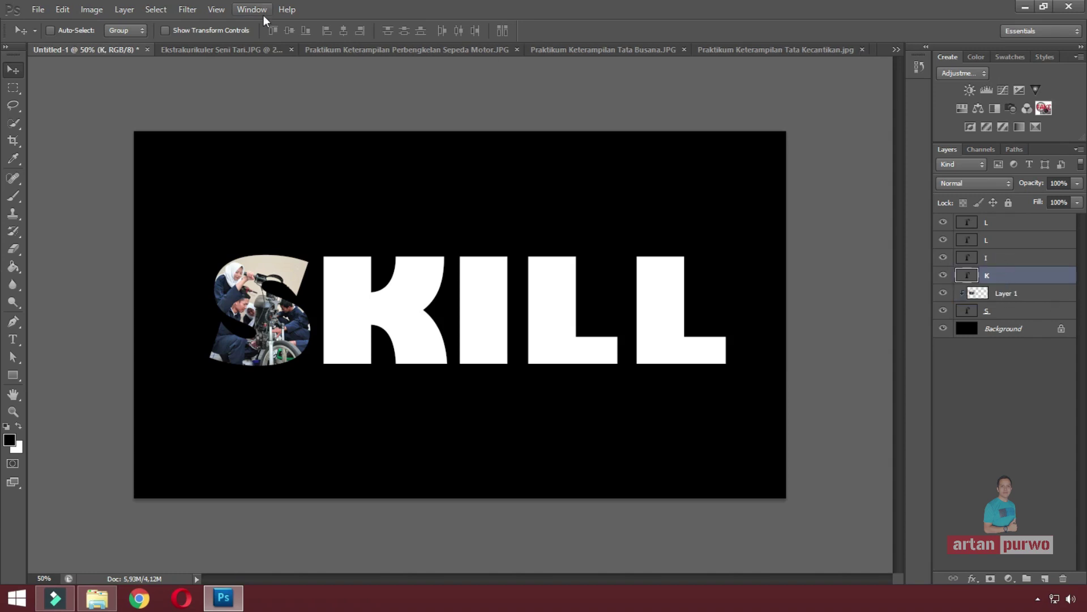
click(573, 48)
click(297, 43)
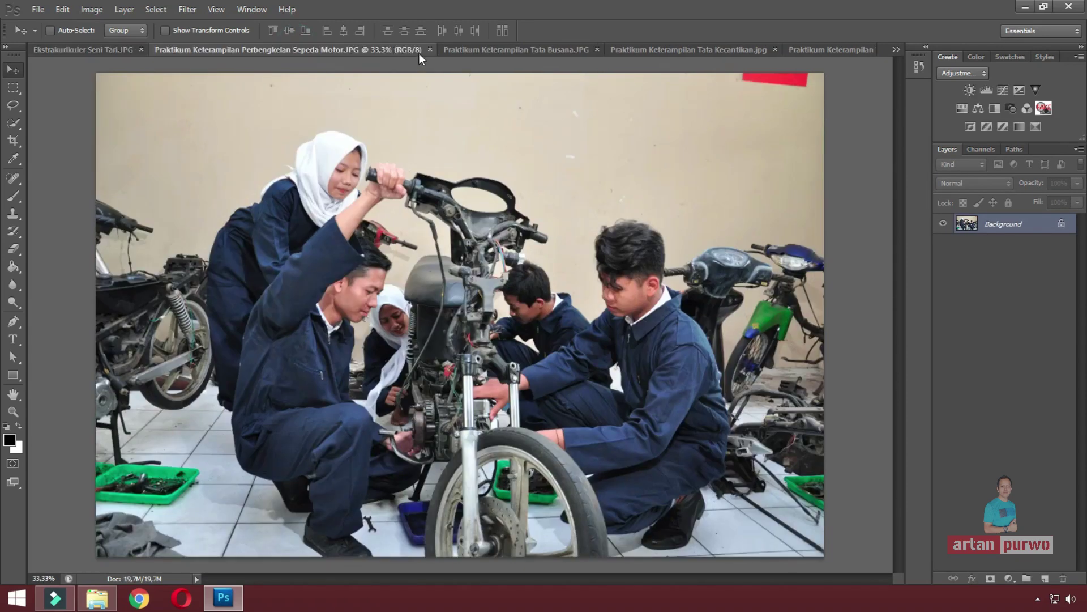
click(429, 49)
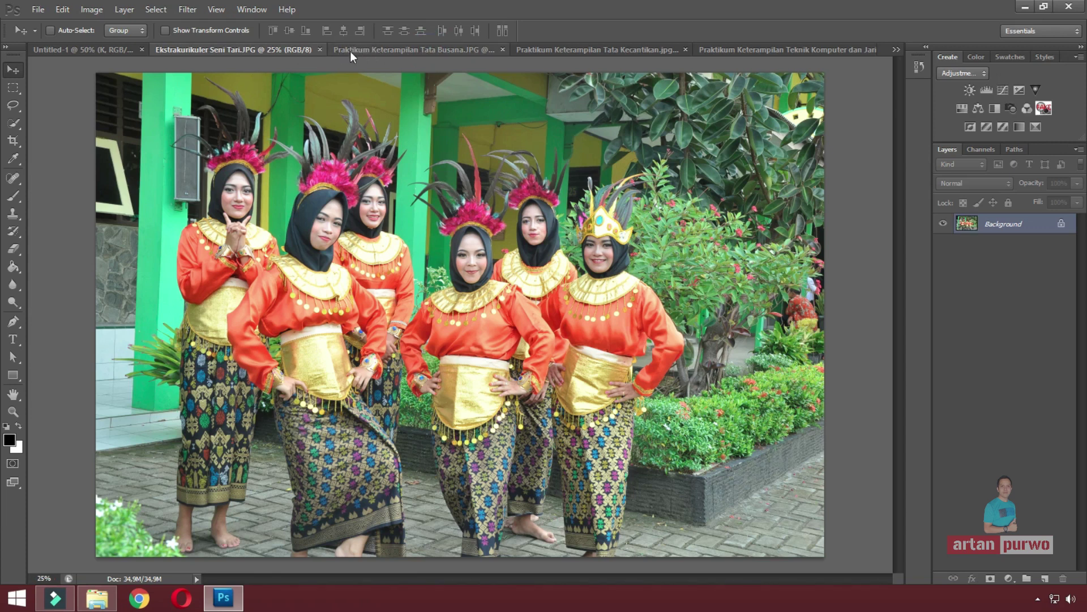
click(374, 49)
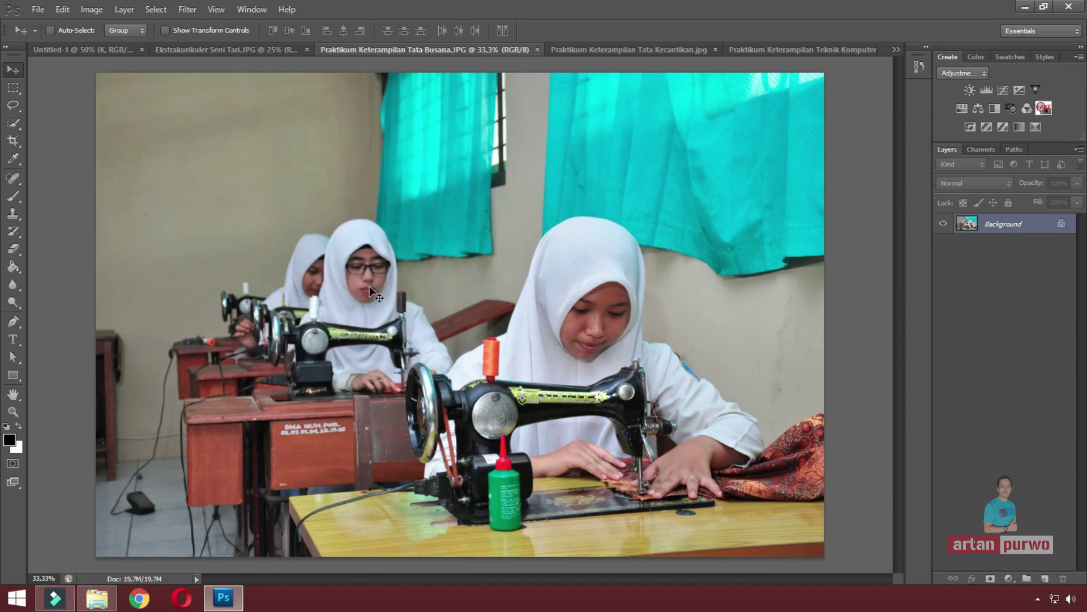
mouse_move(380, 300)
mouse_down()
mouse_move(87, 51)
mouse_move(352, 267)
mouse_up()
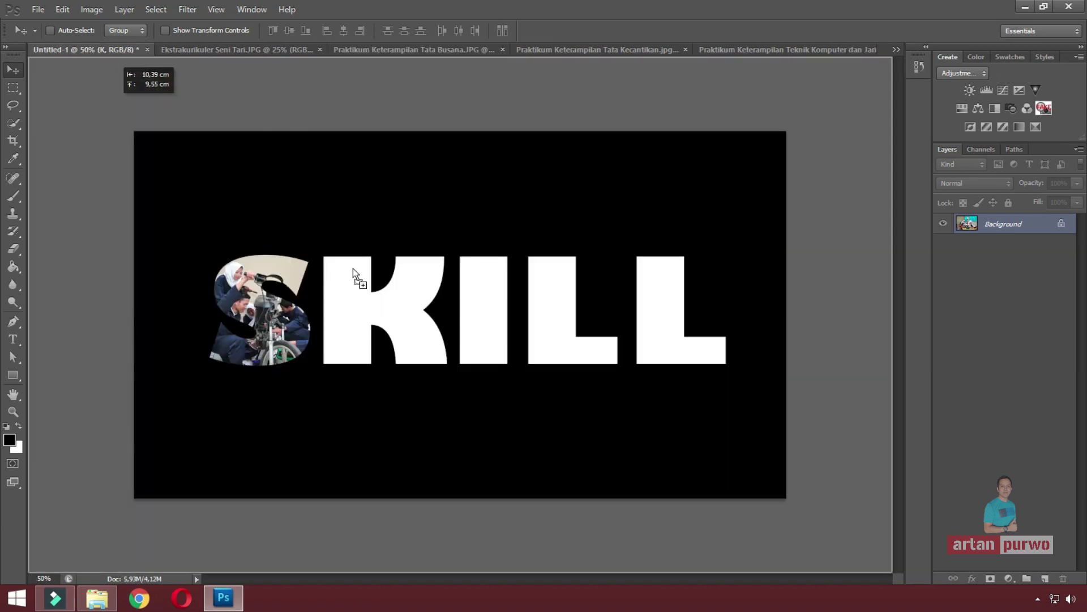
drag(356, 312, 356, 311)
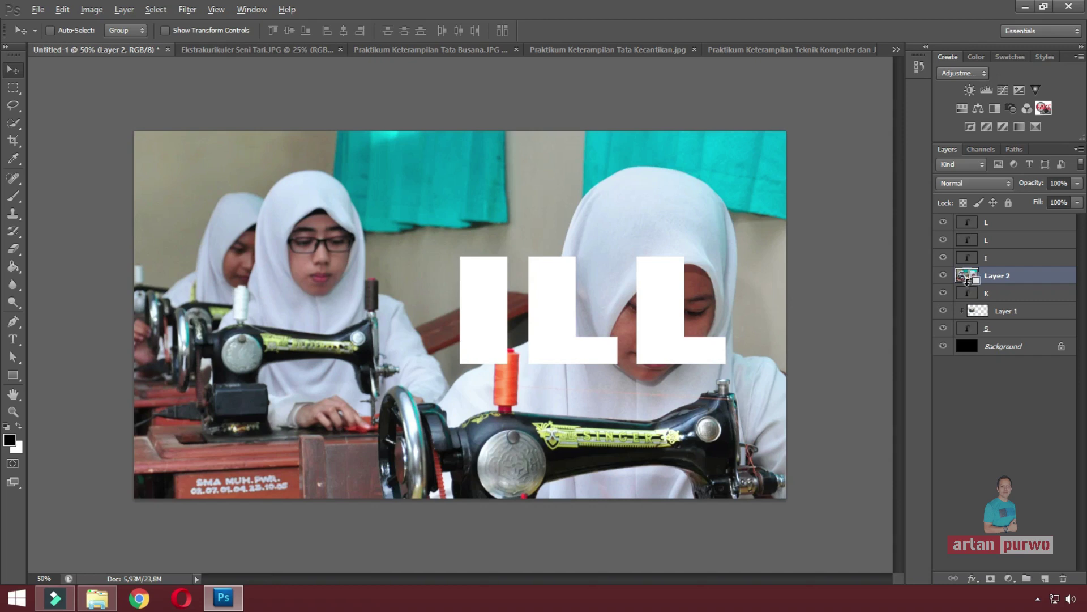
Clip Layer 2 to the K letter and begin transforming the sewing photo.
alt+click(967, 278)
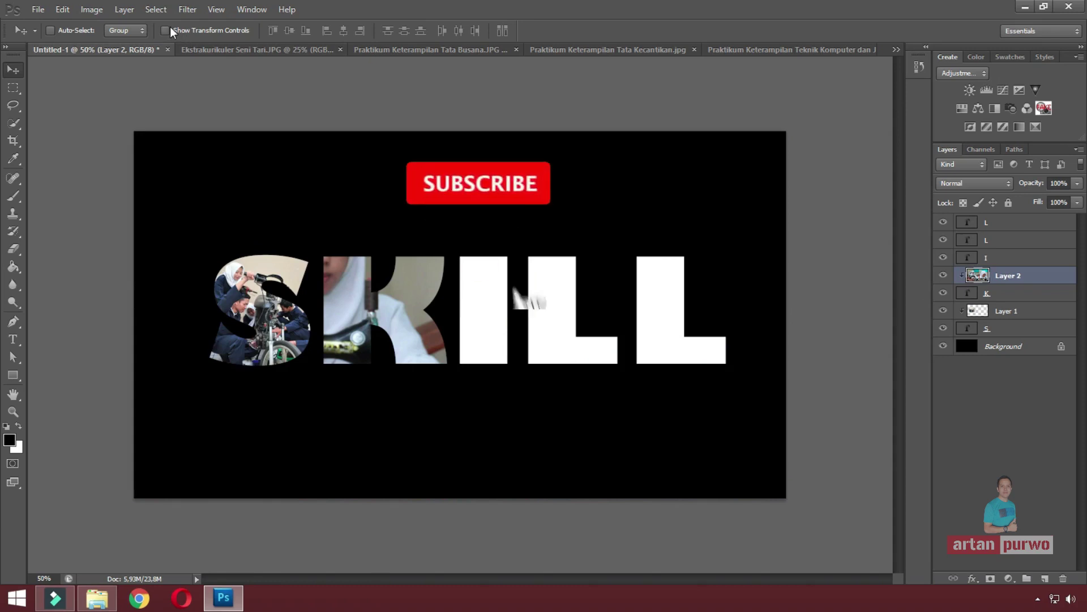
key(ctrl+t)
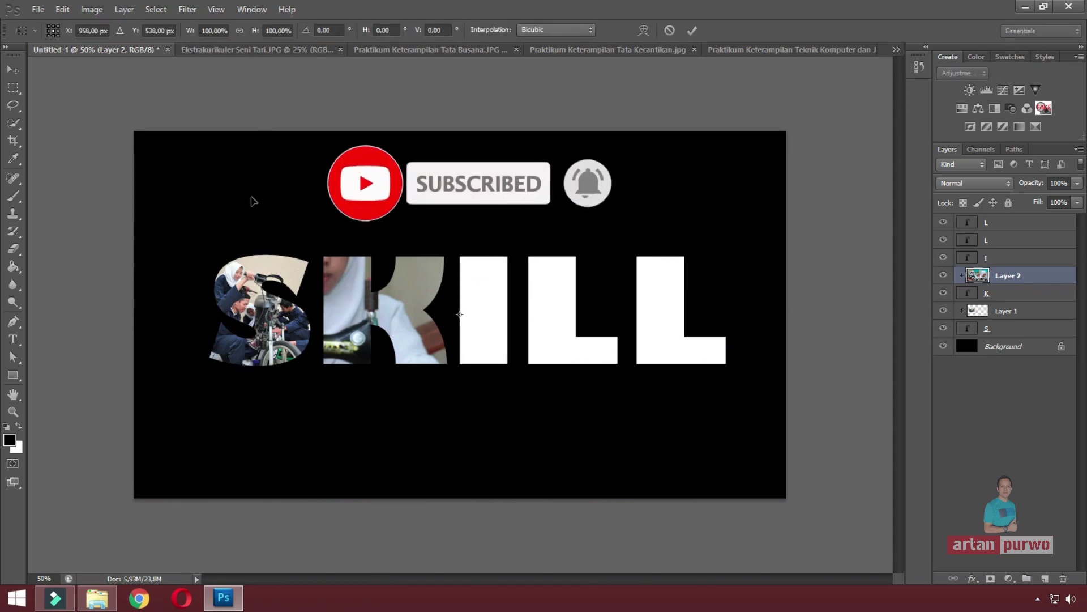
drag(253, 201, 402, 298)
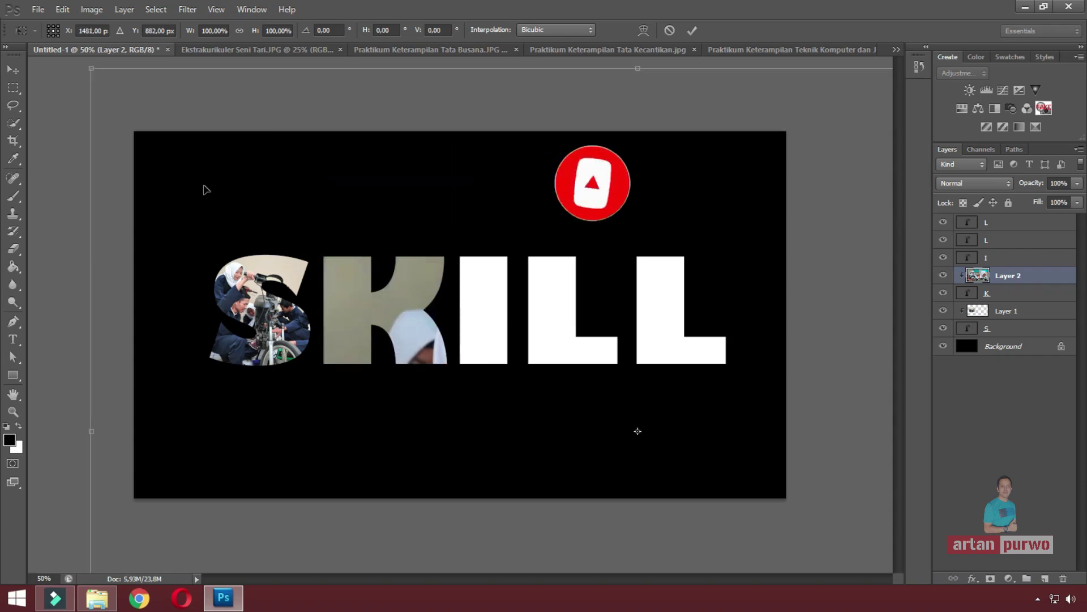
click(284, 138)
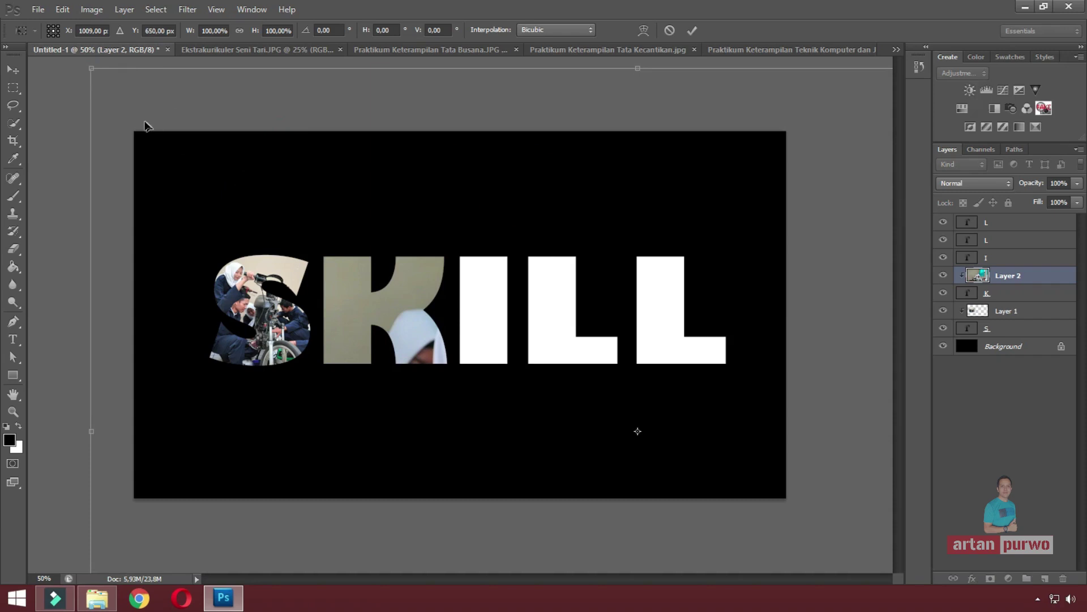
drag(146, 126, 136, 117)
click(185, 153)
mouse_move(264, 203)
mouse_down()
mouse_move(522, 357)
mouse_move(540, 343)
mouse_up()
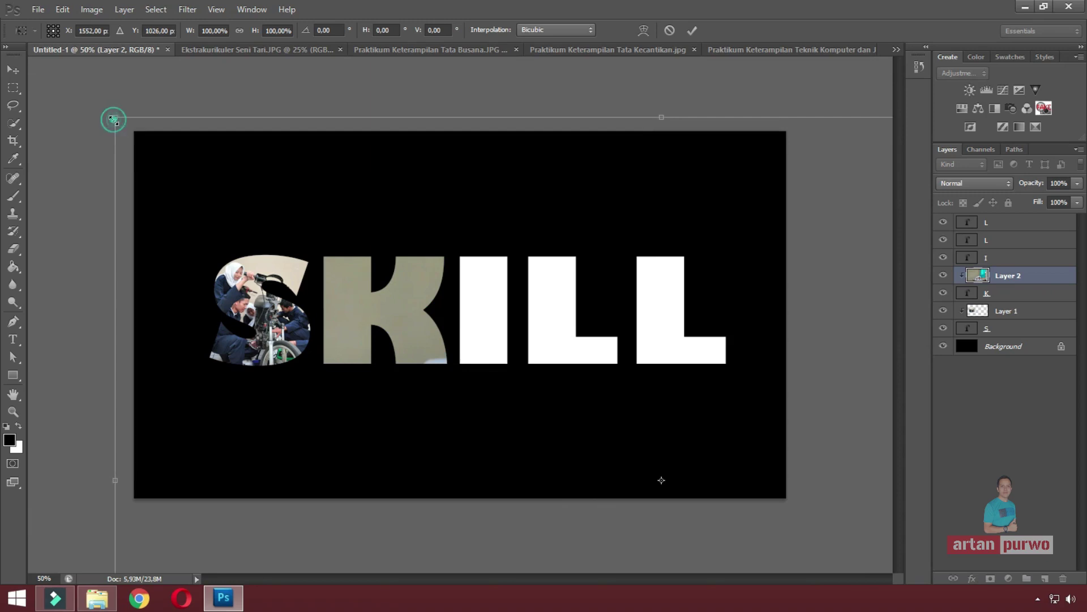
Scale the sewing photo to about 16.67%, place it over the K, and commit.
mouse_move(113, 119)
mouse_down()
mouse_move(456, 381)
mouse_move(696, 513)
mouse_move(248, 209)
mouse_up()
mouse_move(193, 164)
mouse_down()
mouse_move(561, 441)
mouse_move(575, 419)
mouse_up()
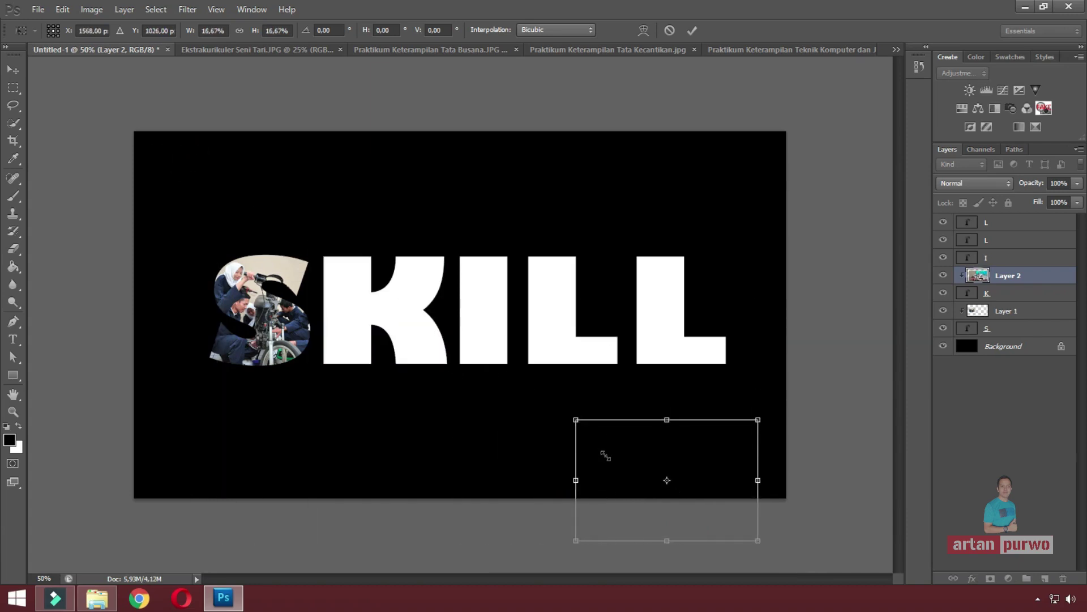
mouse_move(602, 453)
mouse_down()
mouse_move(336, 284)
mouse_move(318, 287)
mouse_up()
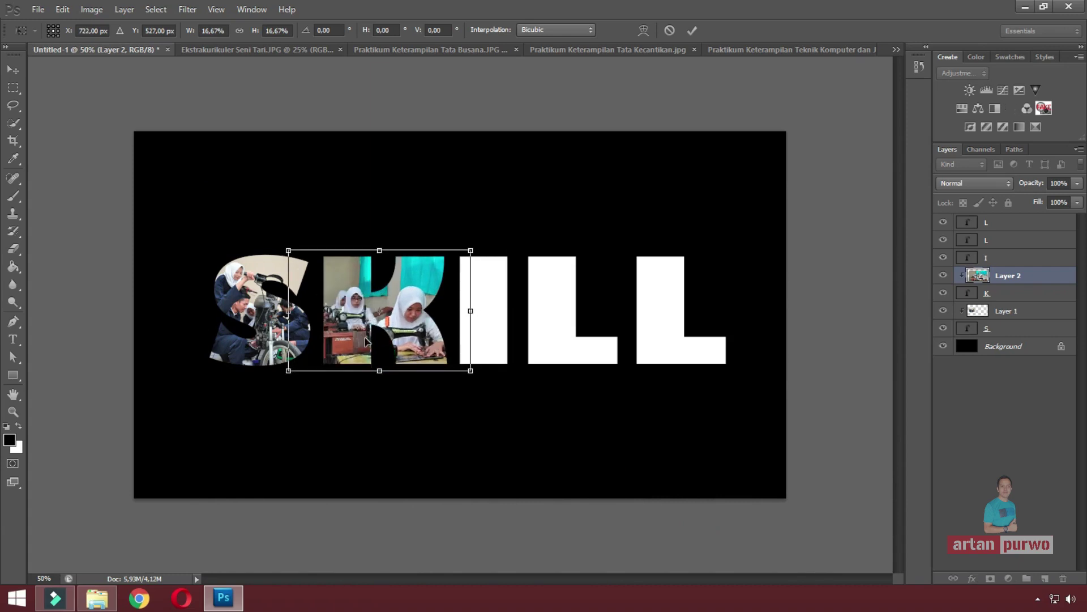
key(Return)
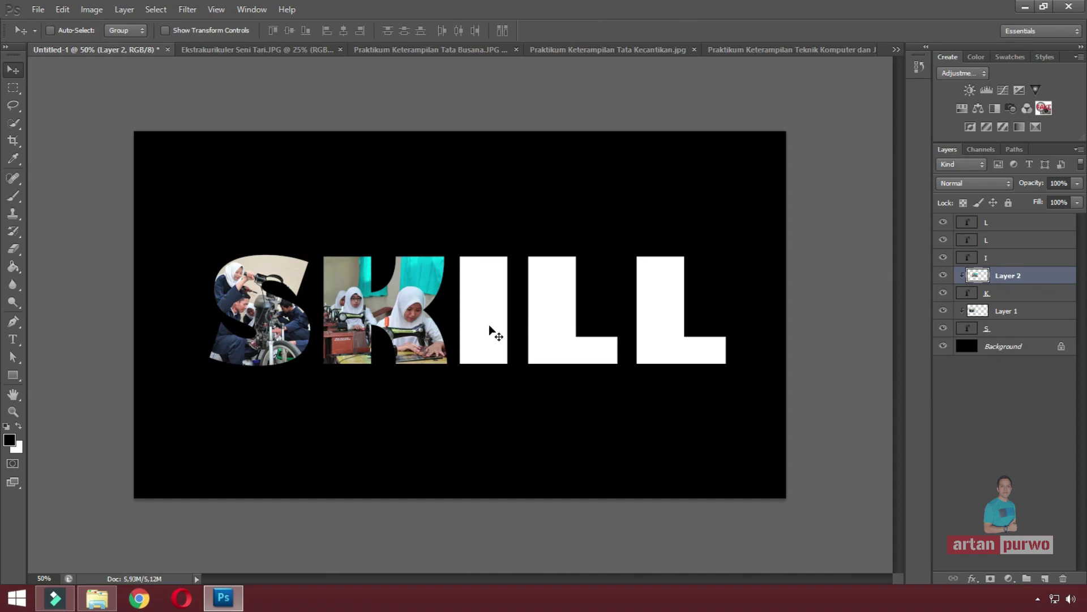
Bring the Seni Tari dance photo in, clip it to the I, and scale it to fit.
right_click(1001, 257)
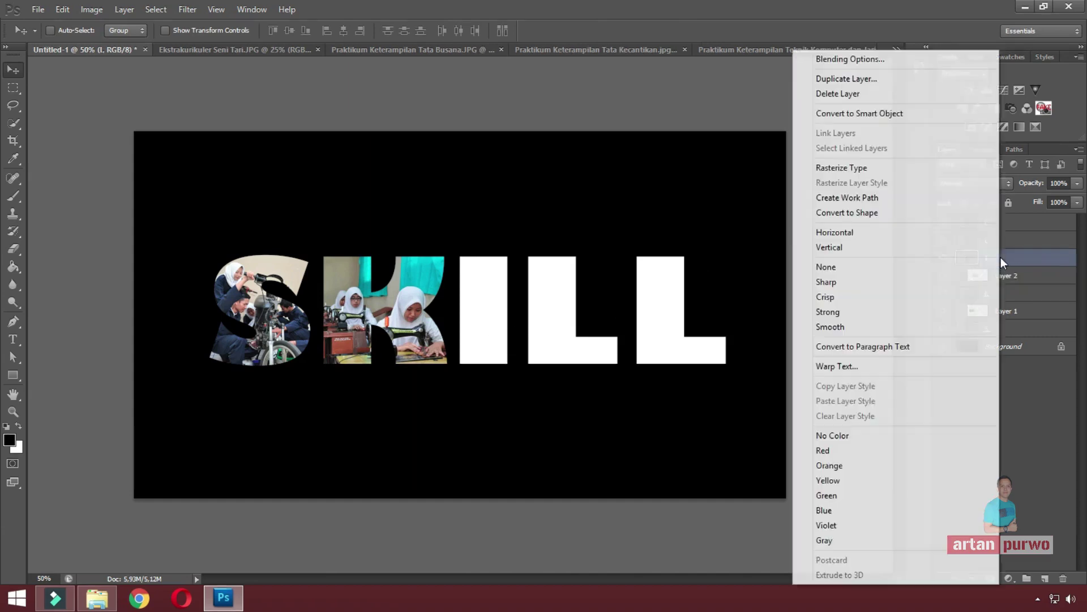
click(694, 49)
click(248, 49)
drag(61, 49, 459, 311)
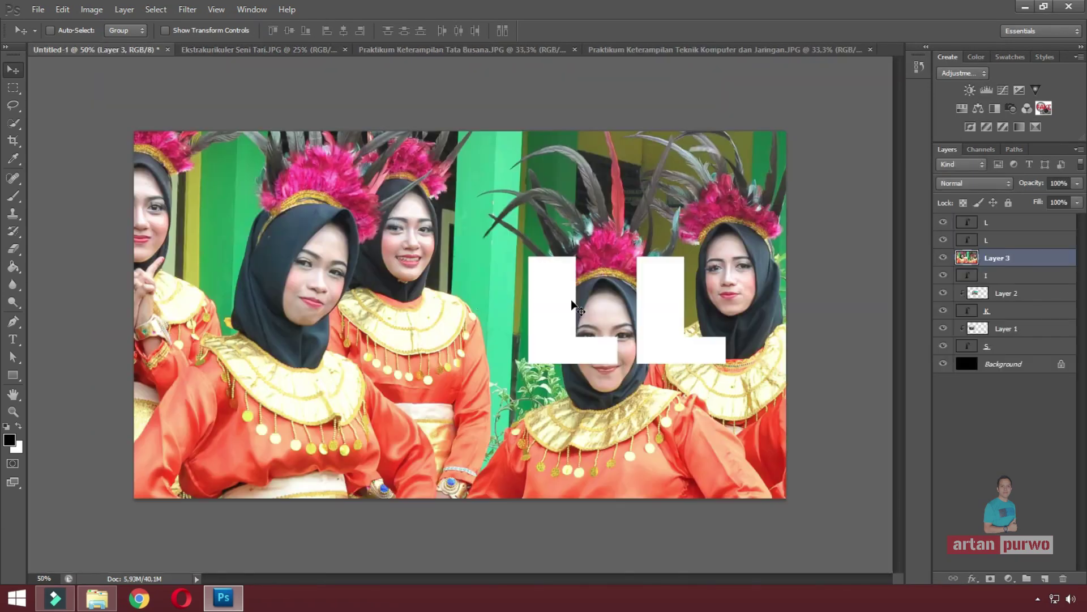
alt+click(997, 266)
key(ctrl+t)
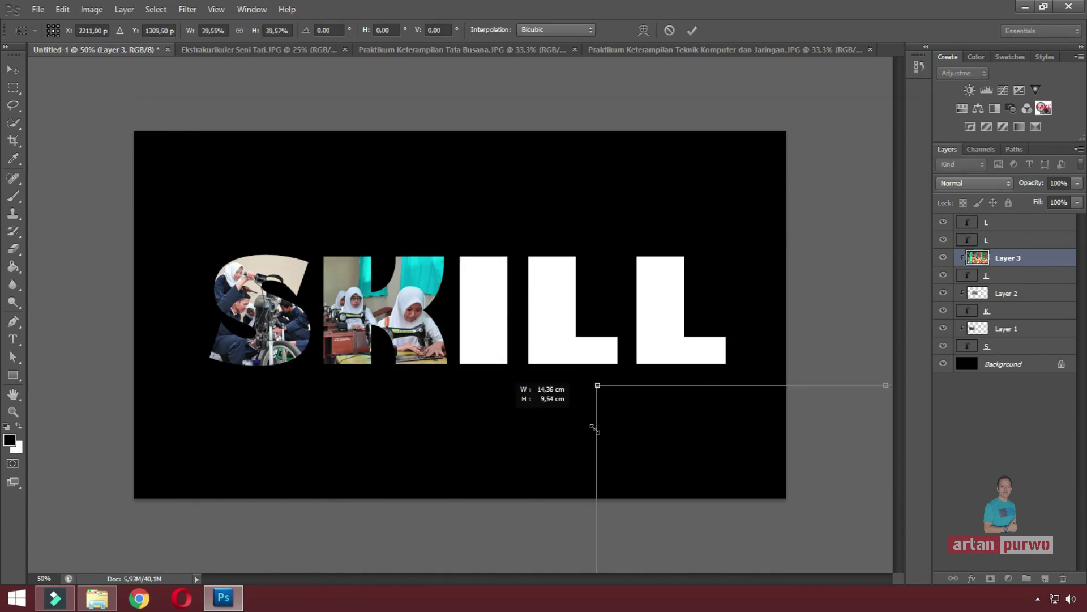
drag(590, 397, 436, 254)
drag(436, 376, 403, 369)
drag(520, 333, 552, 334)
key(Return)
Bring the Teknik Komputer photo in, clip it to the first L with Ctrl+Alt+G, and scale it to fit.
key(alt+bracketright)
click(325, 49)
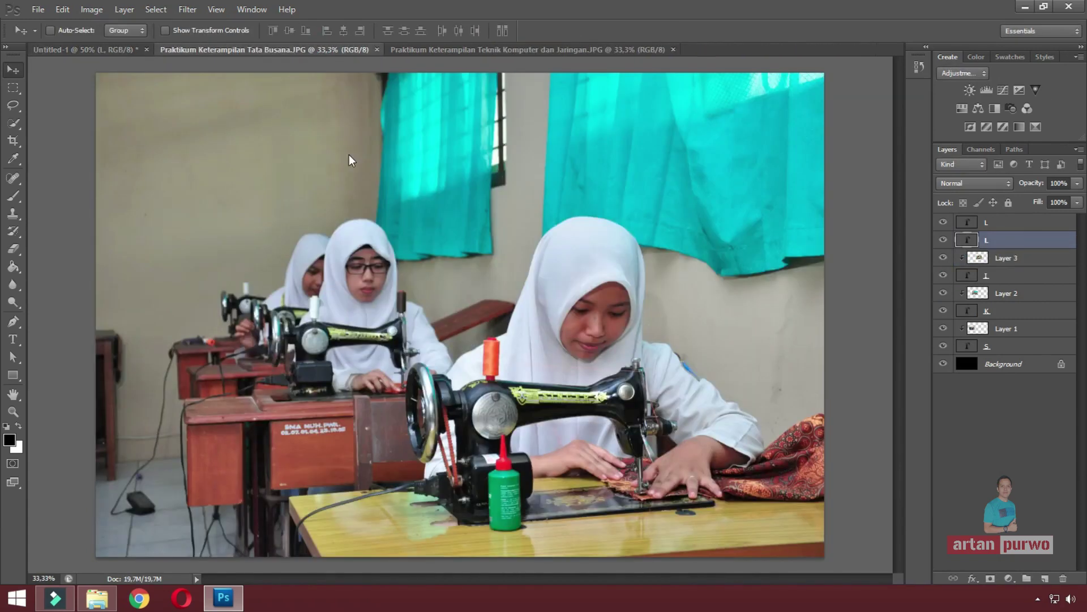
click(516, 49)
drag(517, 98, 513, 261)
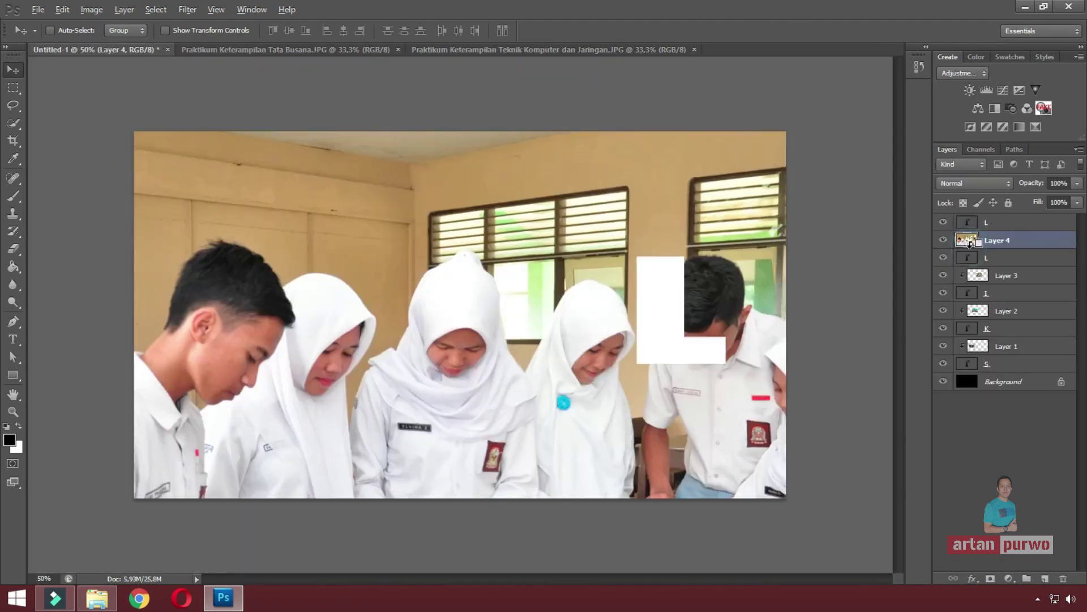
key(ctrl+alt+g)
key(ctrl+t)
drag(134, 131, 681, 425)
drag(719, 465, 506, 294)
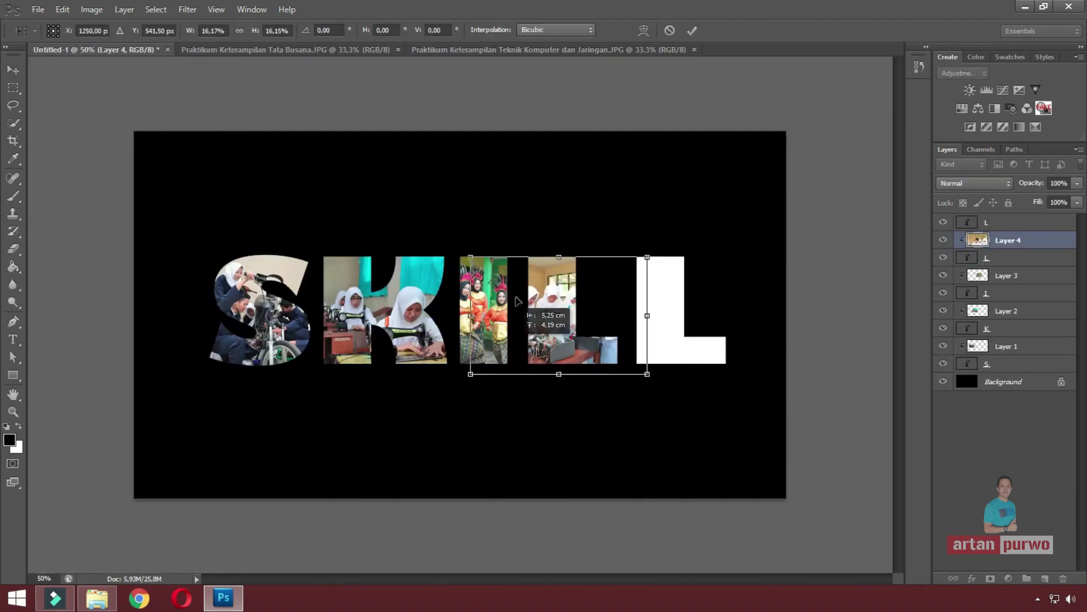
key(Return)
click(1003, 222)
Drag the Tata Kecantikan photo in as Layer 5, clip it to the last L, and scale to about 9.9%.
click(380, 49)
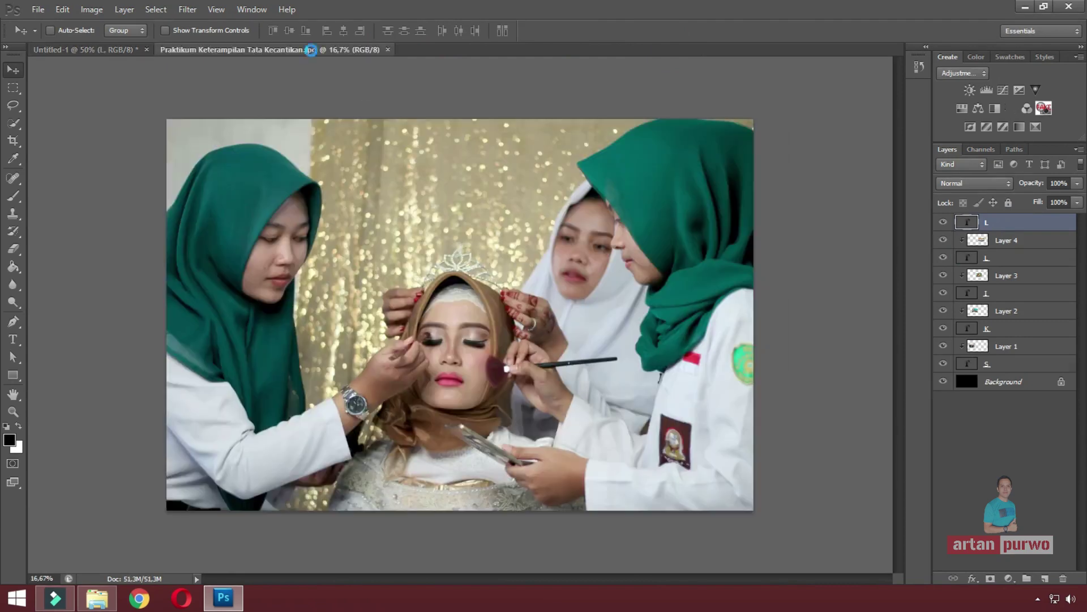
drag(396, 255, 669, 295)
drag(409, 240, 497, 241)
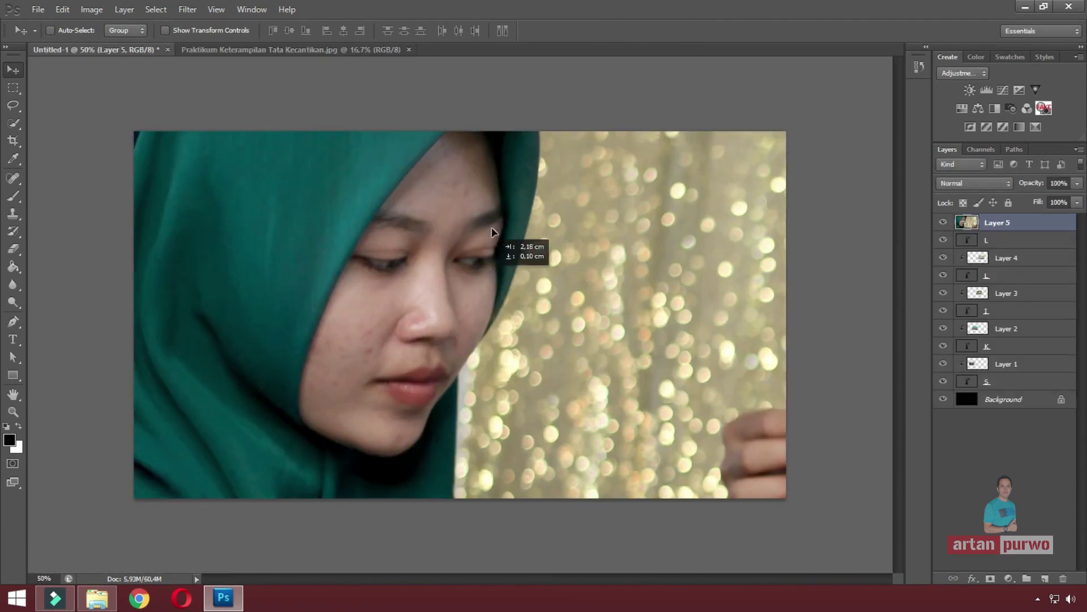
alt+click(980, 231)
key(ctrl+t)
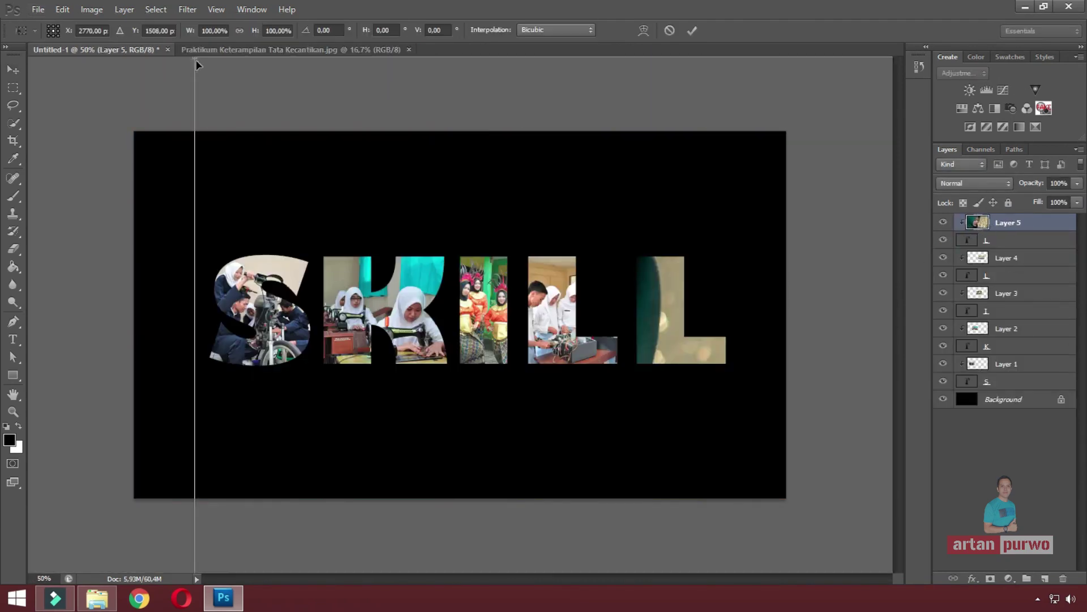
mouse_move(178, 114)
mouse_down()
mouse_move(260, 109)
mouse_move(627, 294)
mouse_up()
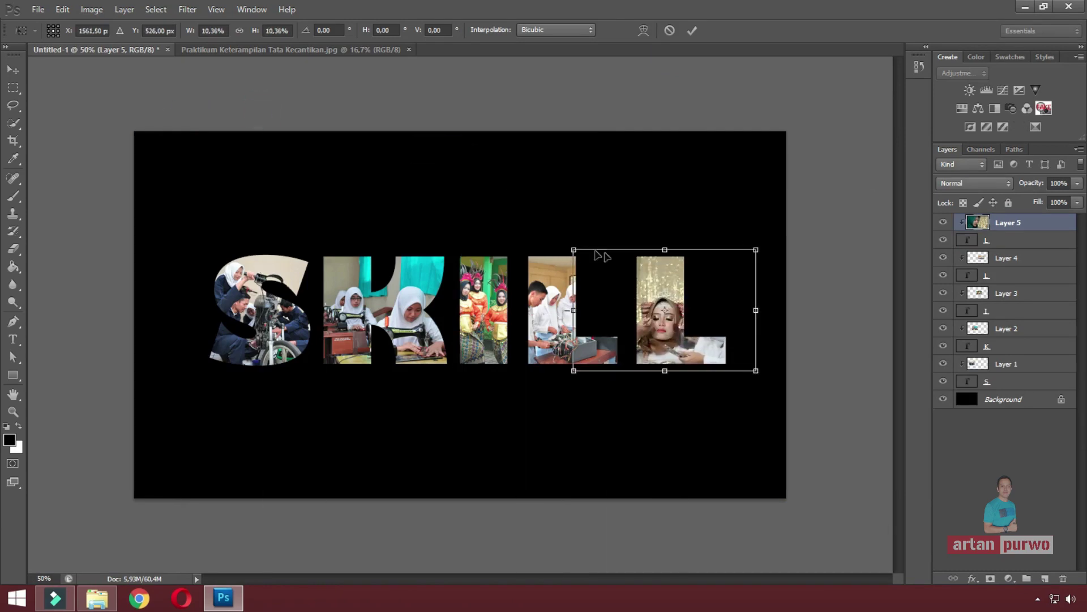
drag(700, 278, 705, 279)
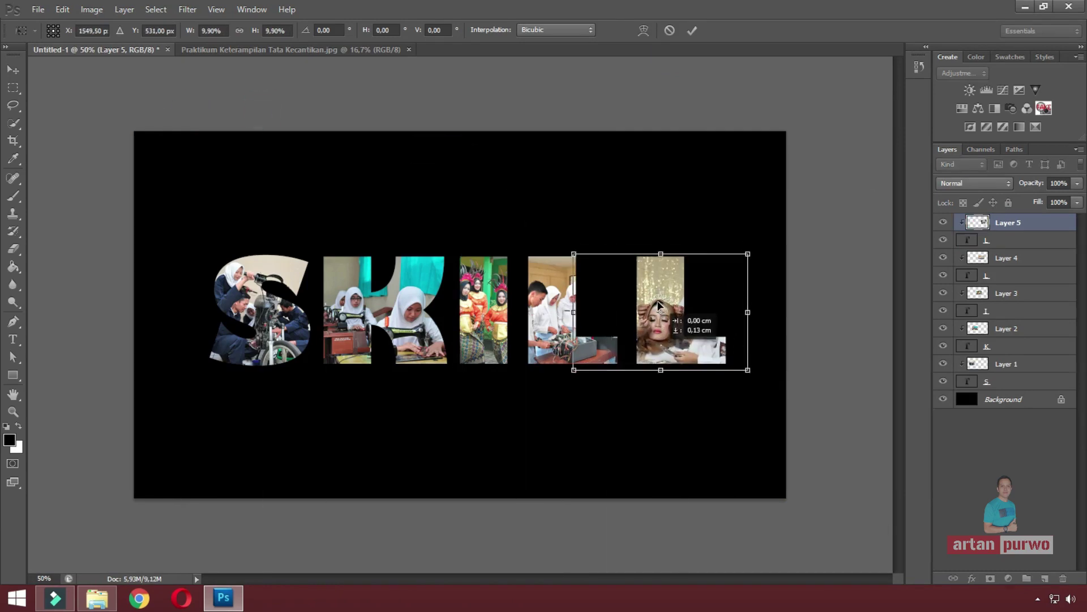
key(Return)
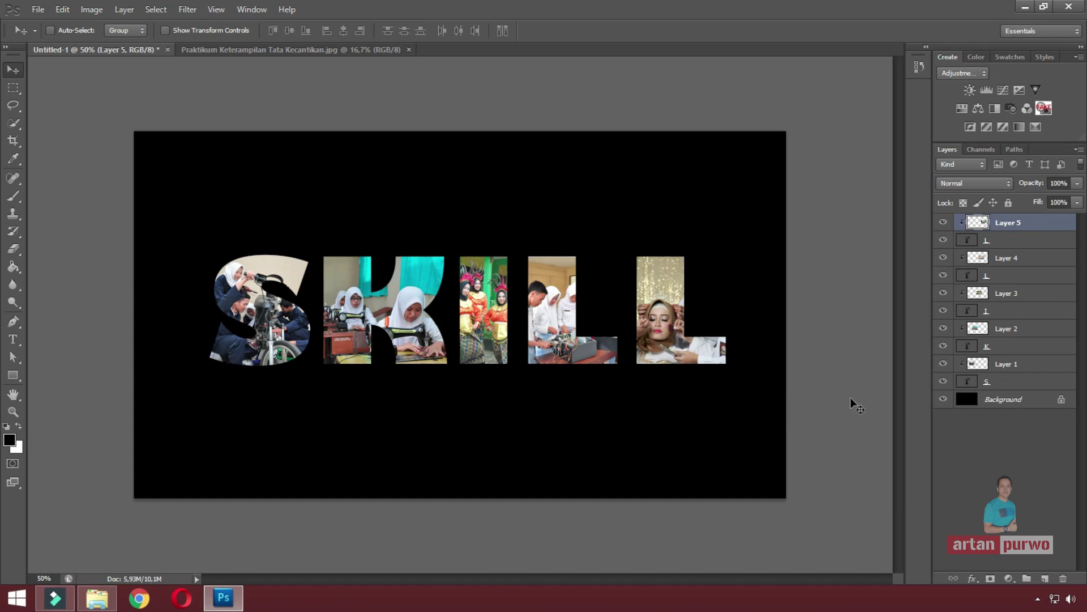
Open the Layer Style dialog for the S layer and show the Styles presets.
click(989, 383)
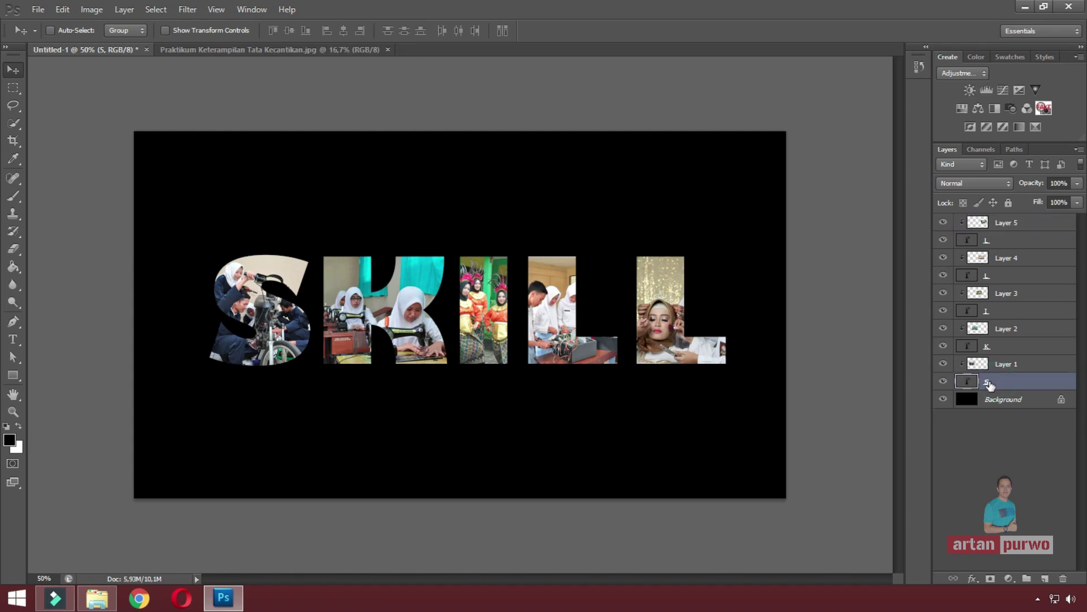
right_click(990, 381)
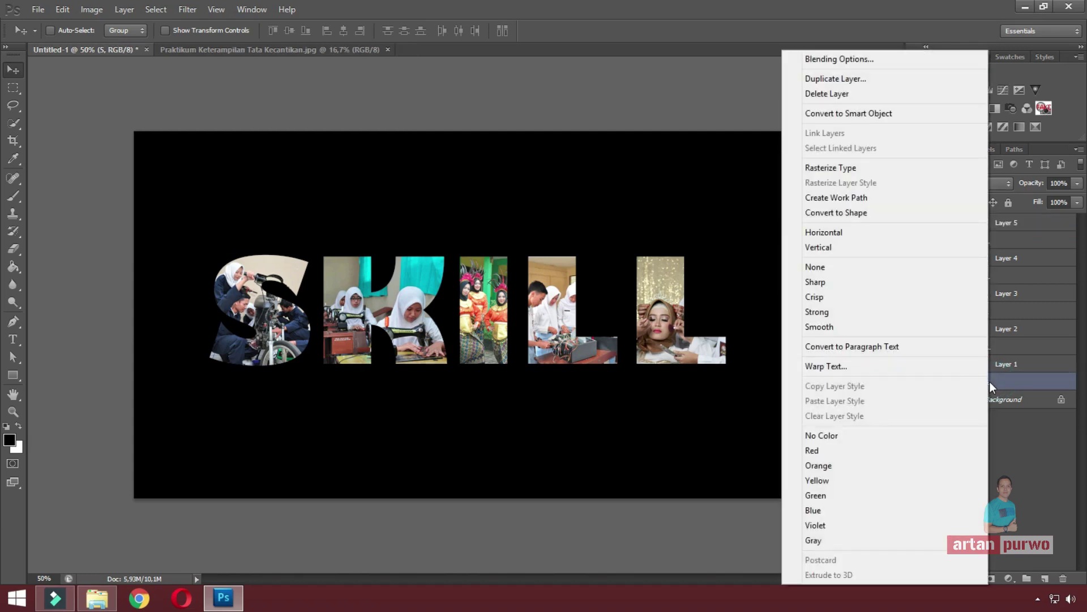
click(820, 64)
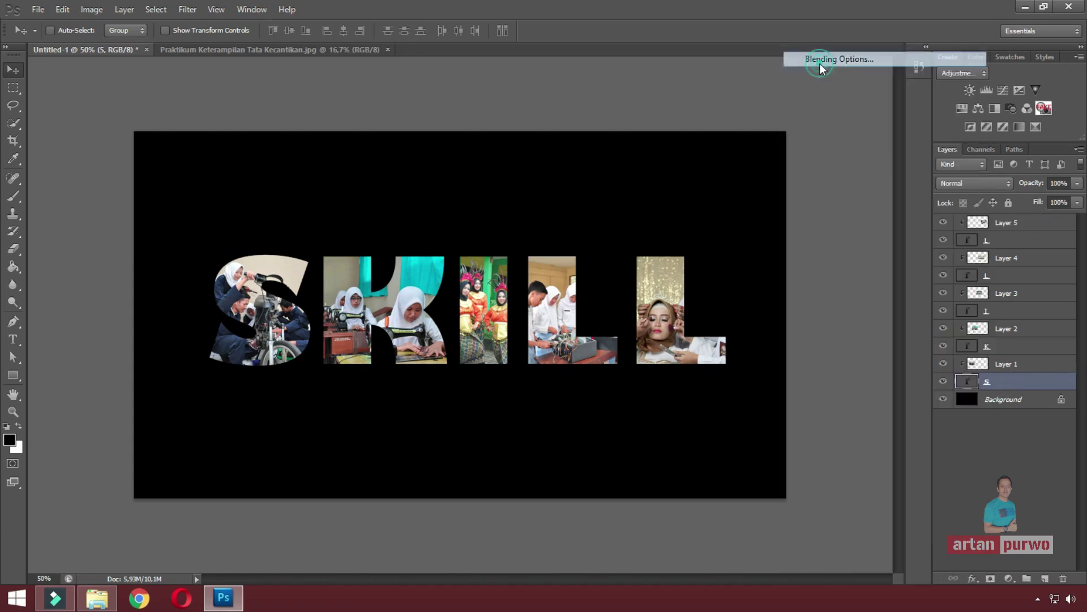
click(380, 119)
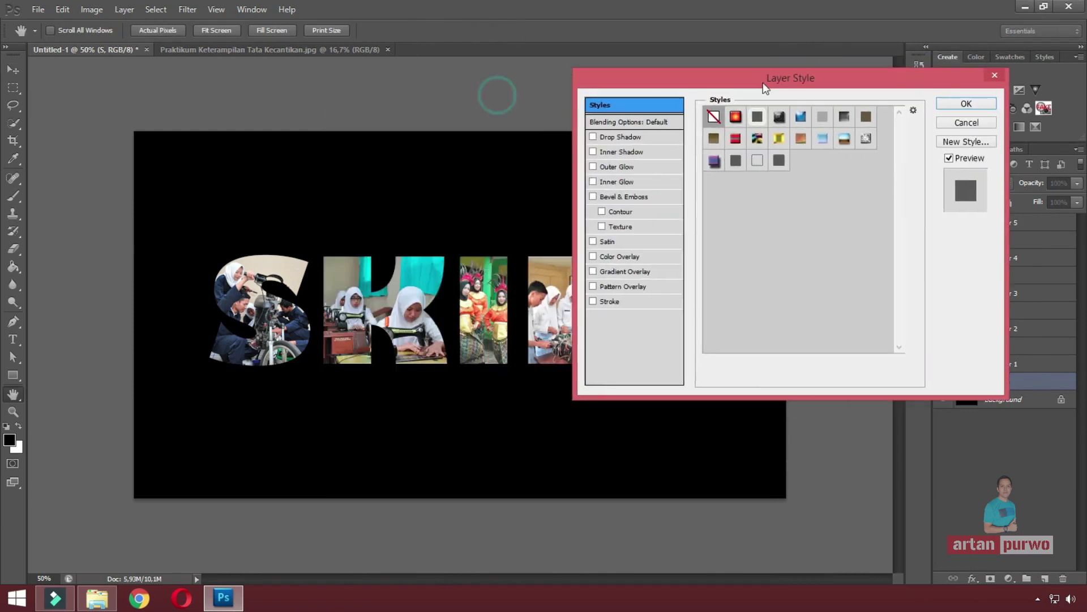
drag(498, 95, 793, 82)
Preview several style presets, then apply Double Ring Glow to the S and confirm.
click(783, 138)
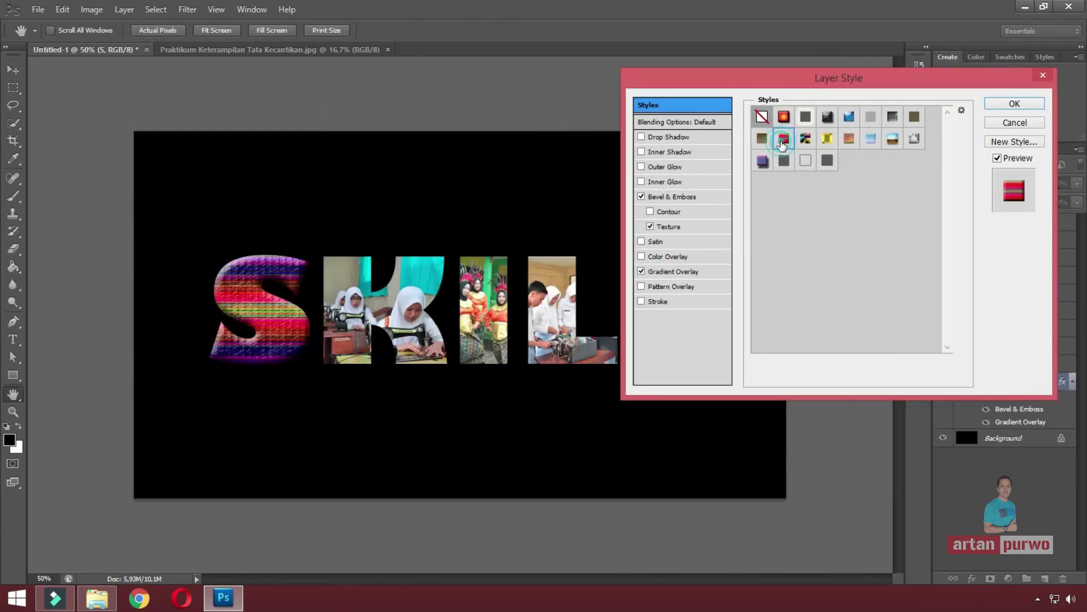
click(805, 117)
click(807, 163)
click(805, 117)
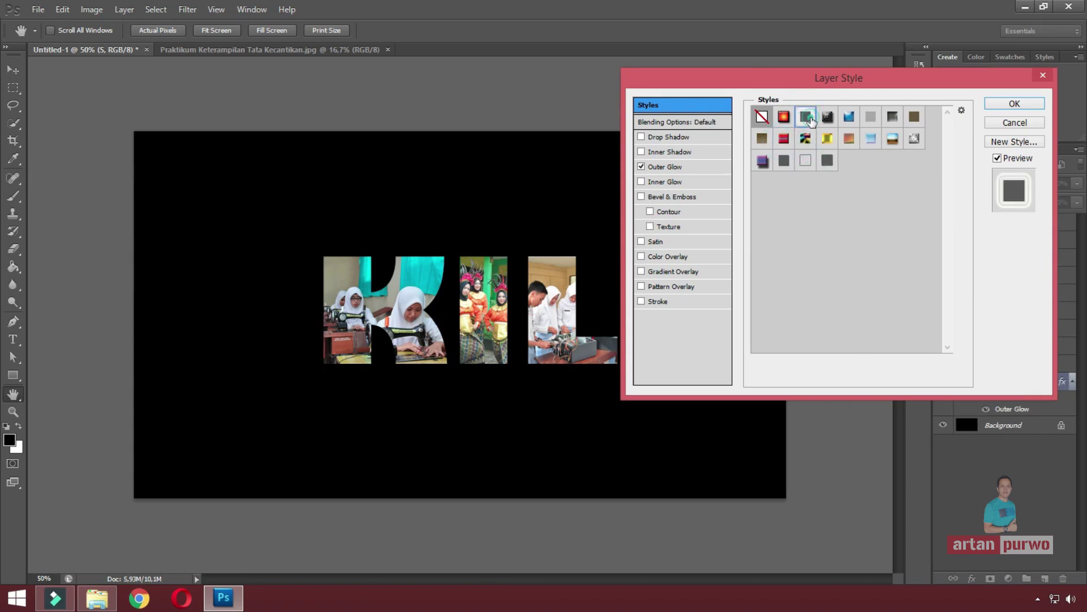
click(848, 117)
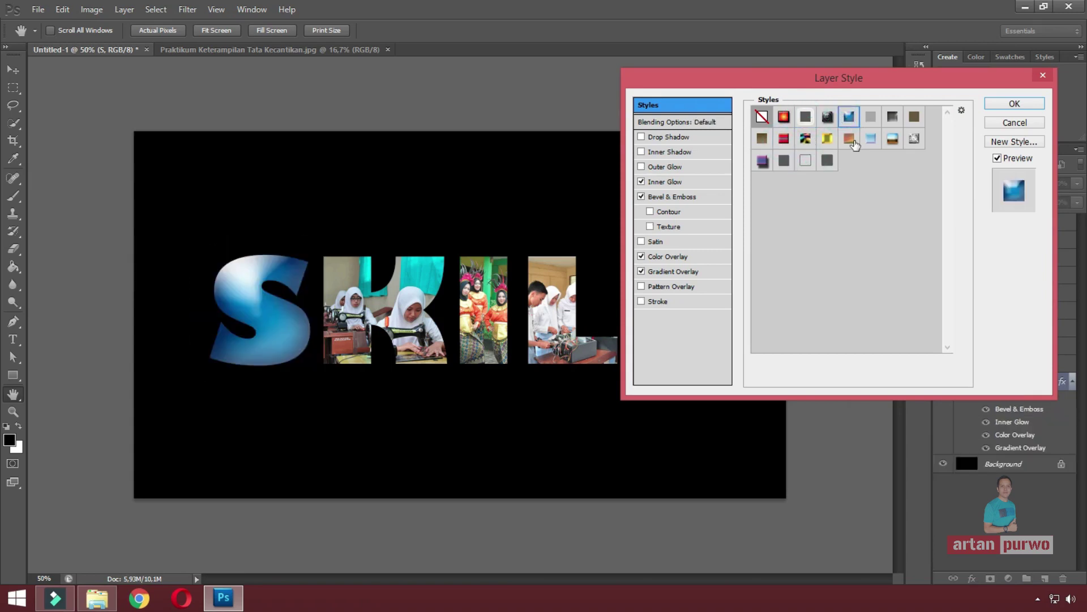
click(851, 141)
click(893, 140)
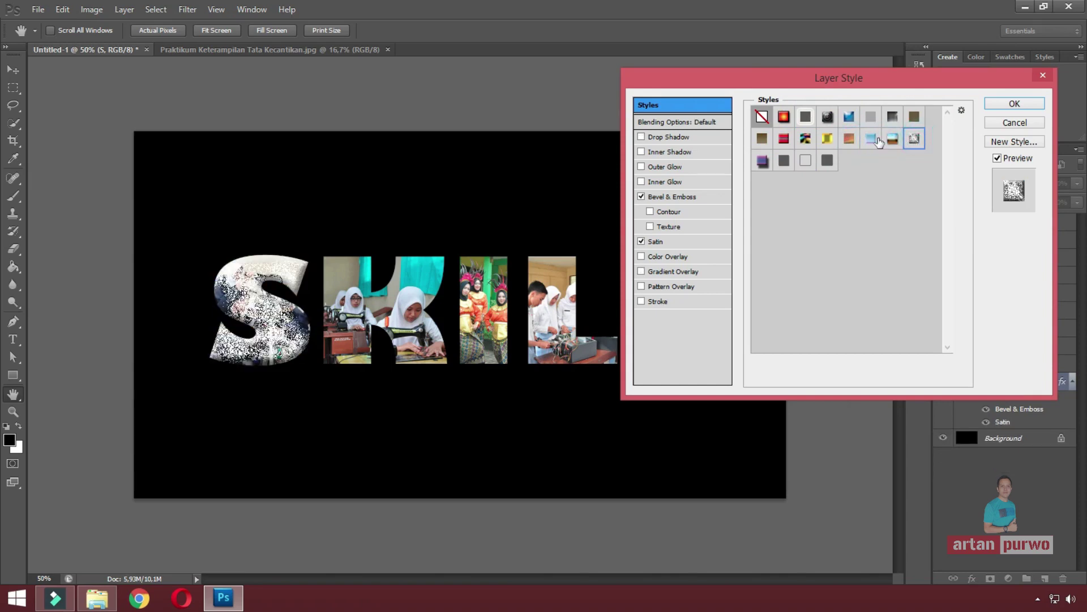
click(784, 160)
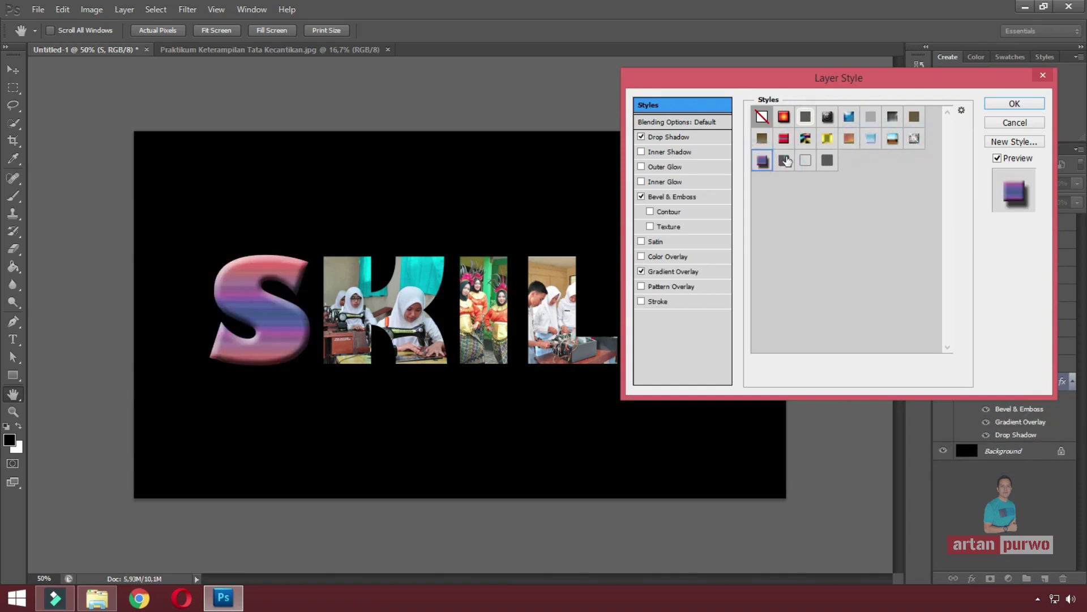
click(785, 161)
click(807, 160)
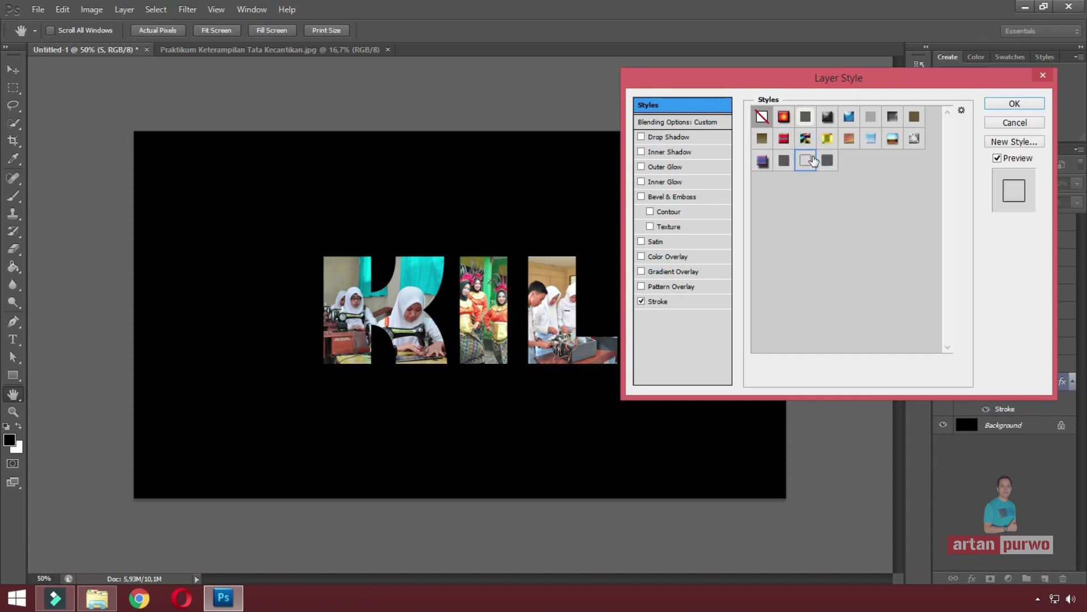
click(828, 138)
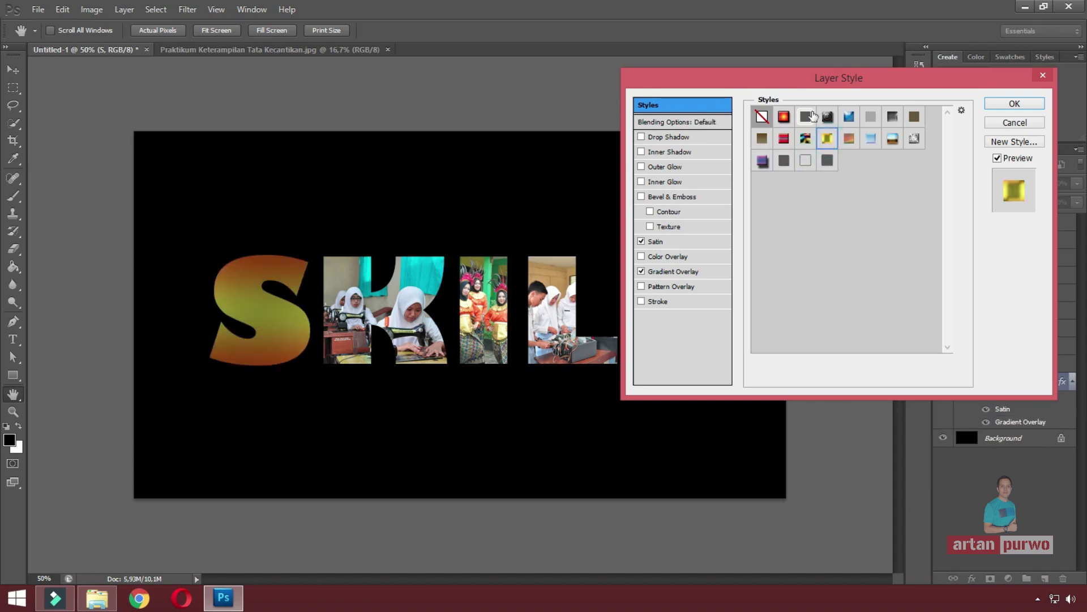
click(806, 117)
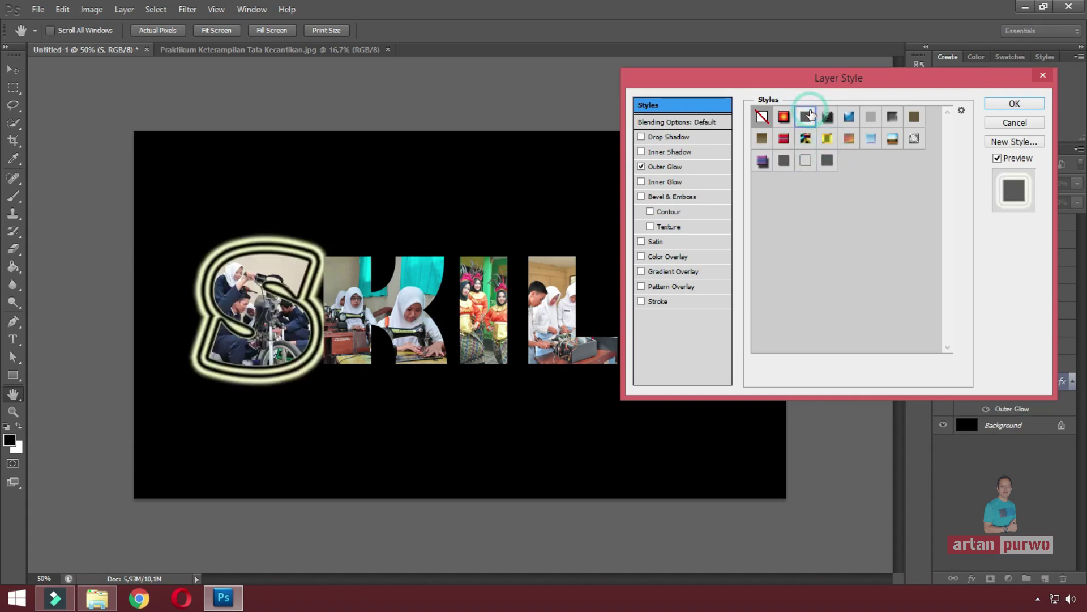
click(991, 105)
click(1025, 387)
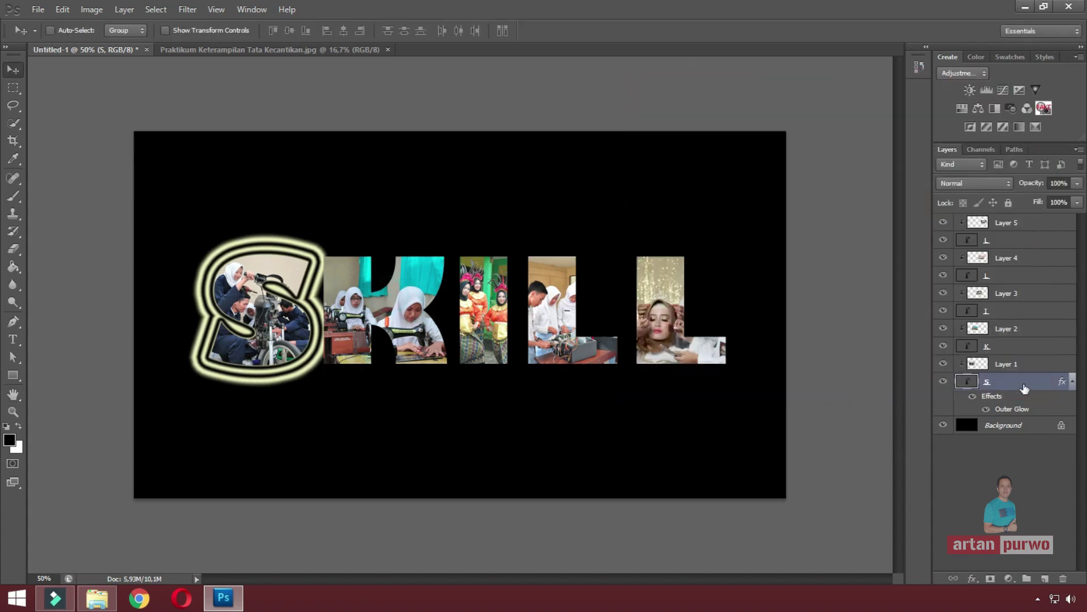
Apply the Double Ring Glow style preset to the K layer.
click(995, 346)
right_click(995, 346)
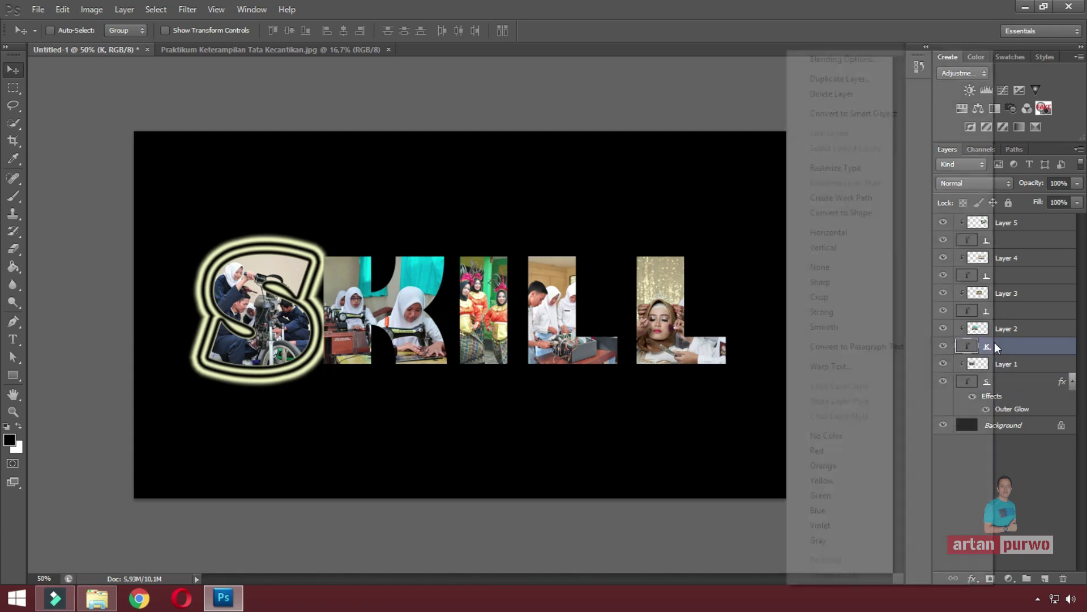
click(864, 61)
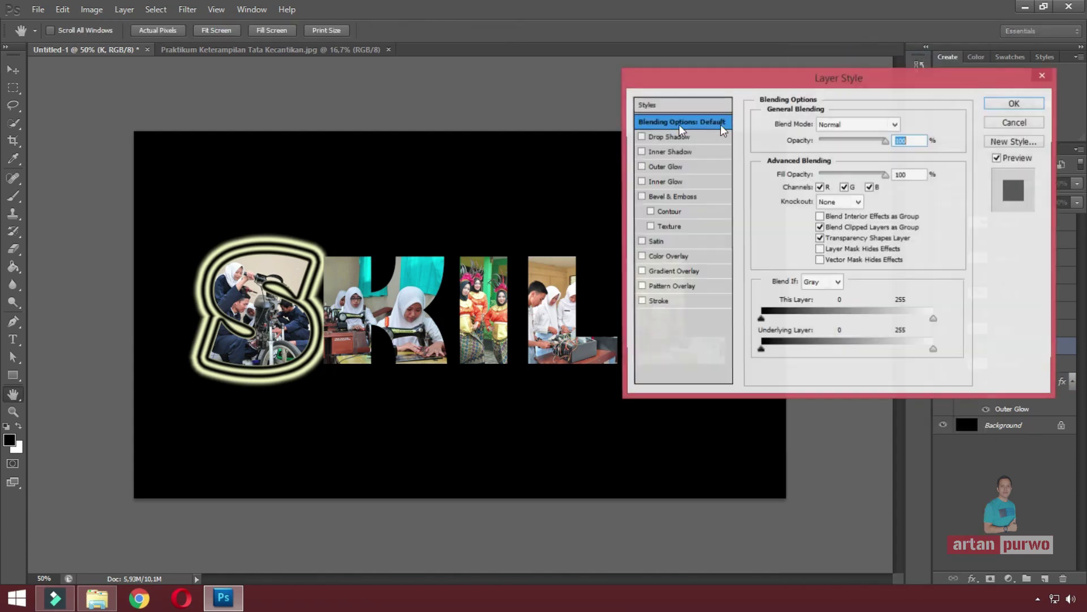
click(674, 106)
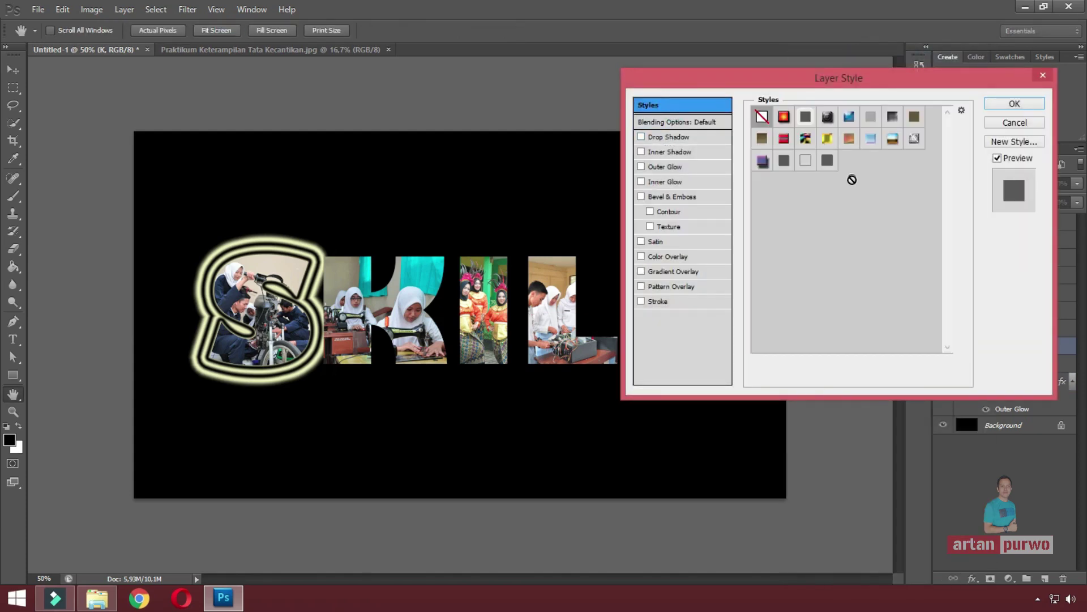
click(805, 117)
click(1014, 104)
key(v)
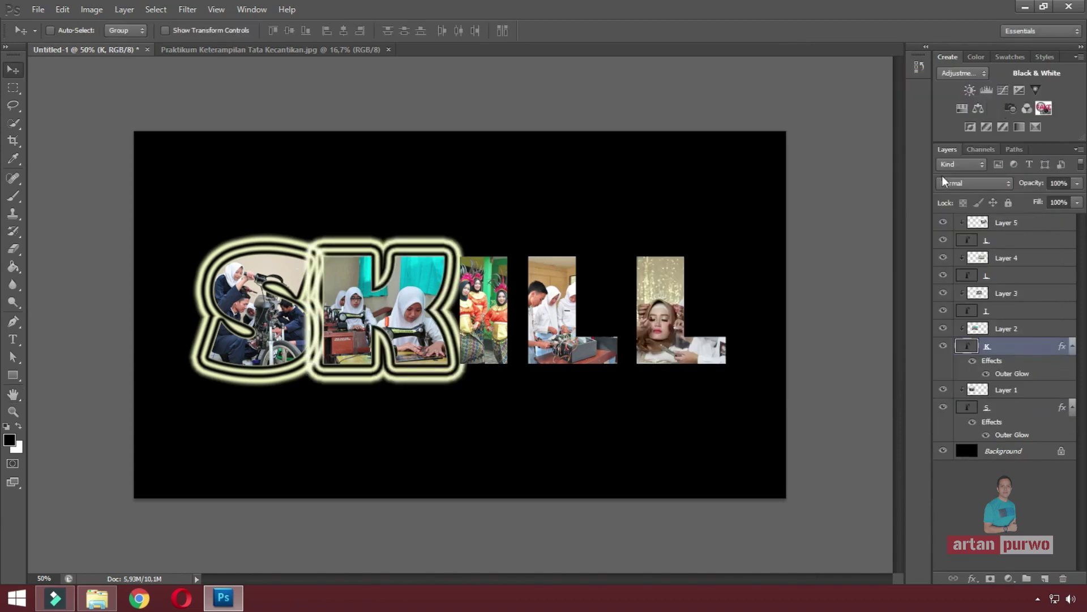
drag(286, 310, 300, 310)
Apply Double Ring Glow to the I and first L layers.
right_click(995, 311)
click(859, 59)
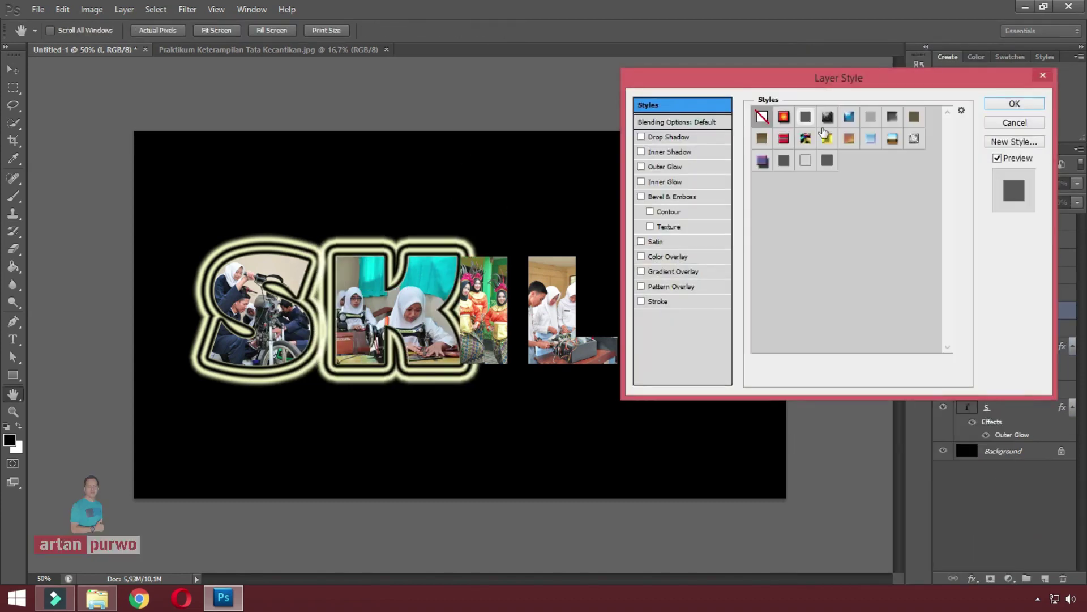
click(806, 118)
click(1014, 103)
right_click(995, 275)
click(859, 59)
click(805, 118)
click(1014, 104)
Give the last L layer the same Double Ring Glow style.
double_click(1020, 239)
click(682, 104)
click(805, 117)
click(1014, 103)
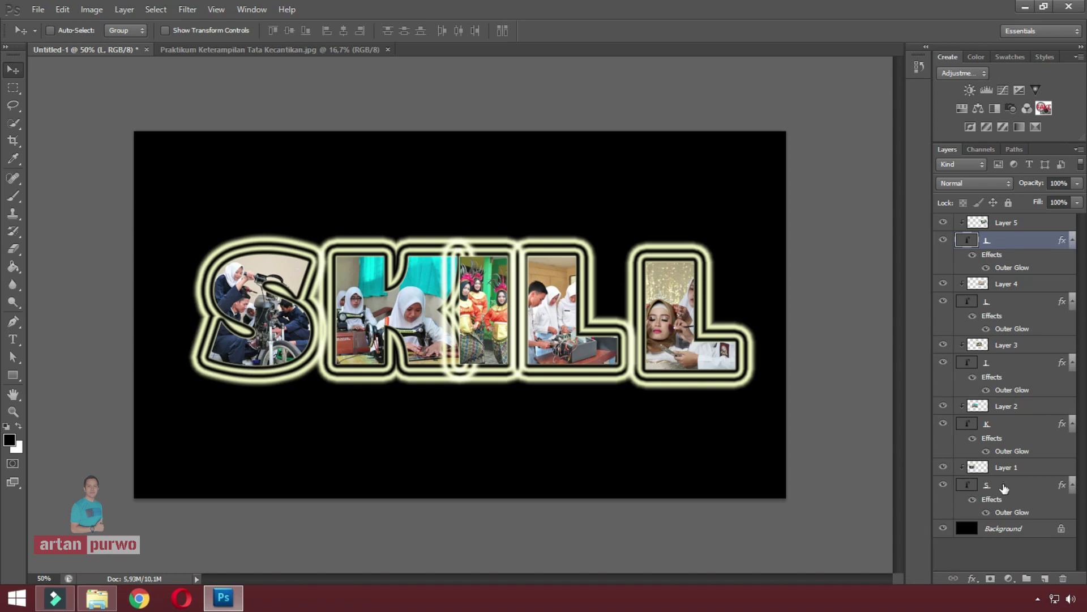
Move the S and K letters together with their clipped photos further left.
click(1004, 486)
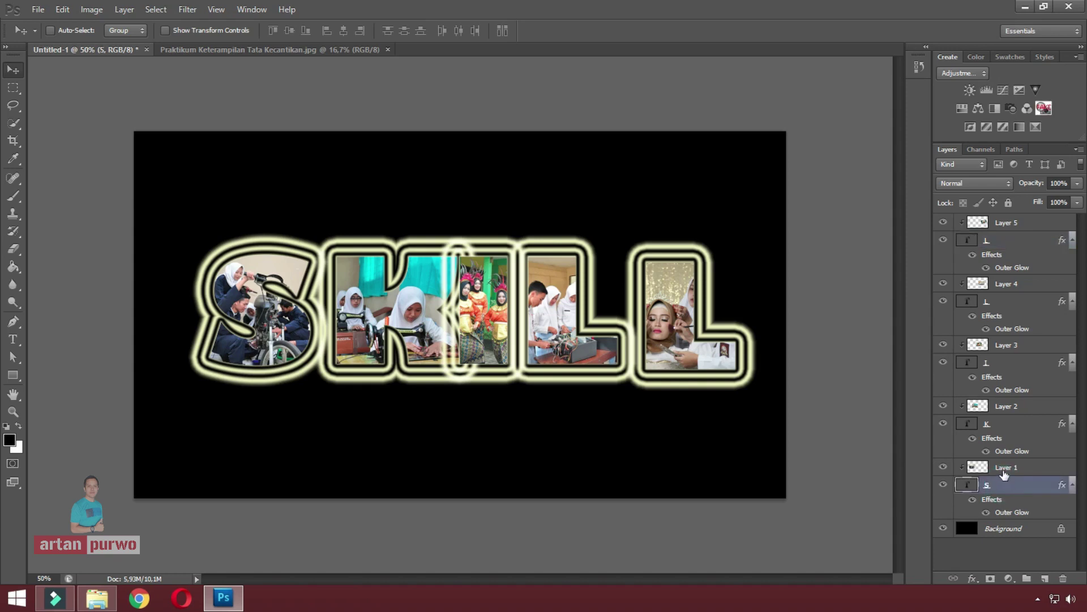
shift+click(1005, 468)
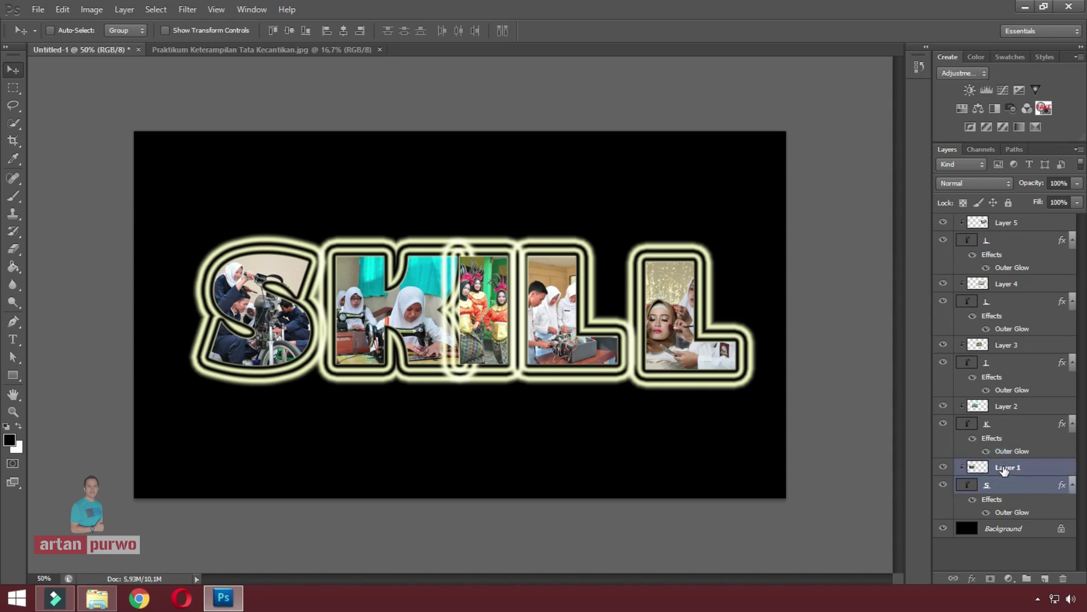
drag(286, 316, 248, 316)
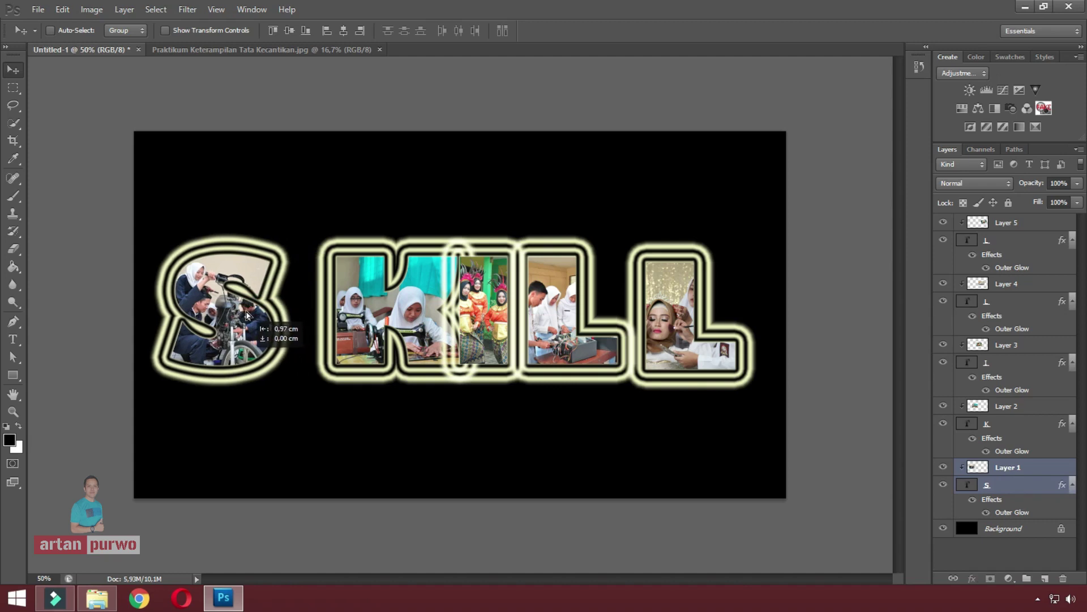
click(996, 423)
shift+click(1007, 407)
drag(378, 298, 350, 298)
Move the I and first L letters with their photos to the right.
click(996, 362)
shift+click(1007, 344)
drag(482, 305, 493, 306)
click(996, 301)
shift+click(1008, 284)
drag(574, 306, 708, 288)
Nudge the S further left, then select all letter and photo layers together.
click(997, 240)
shift+click(1007, 223)
click(997, 484)
shift+click(1008, 467)
drag(295, 332, 280, 331)
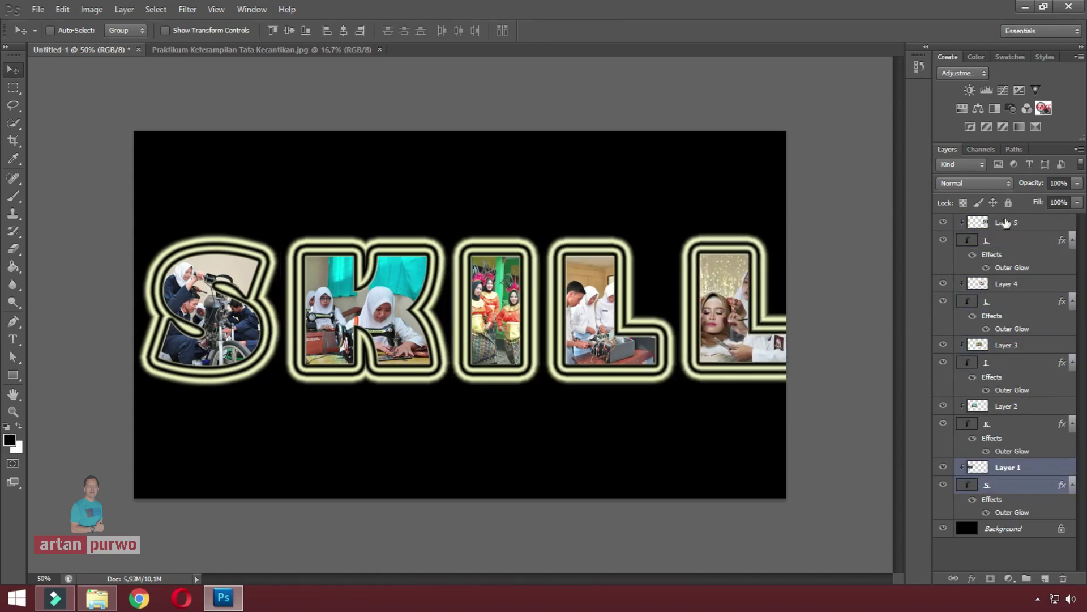
click(1021, 488)
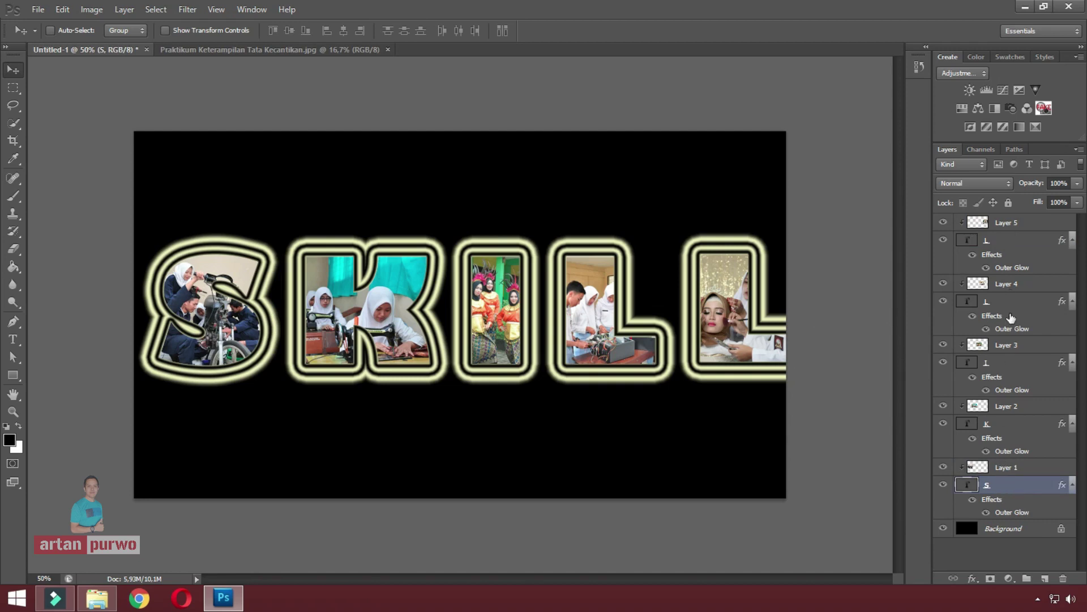
shift+click(1014, 225)
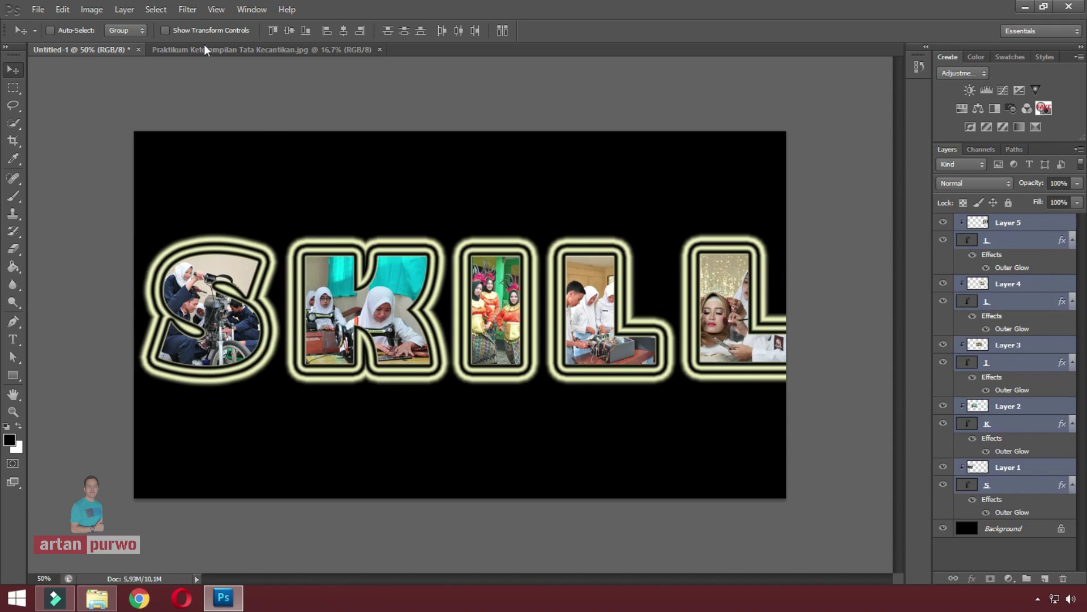
Scale the whole SKILL word to about 81% and shift it right to centre it.
click(165, 30)
drag(804, 247, 677, 264)
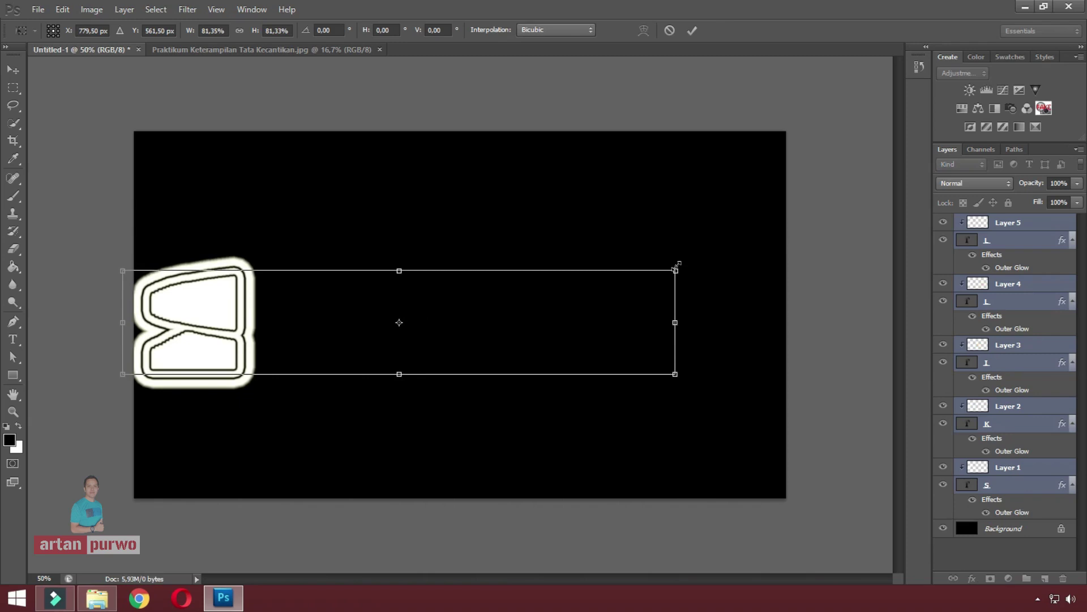
key(Return)
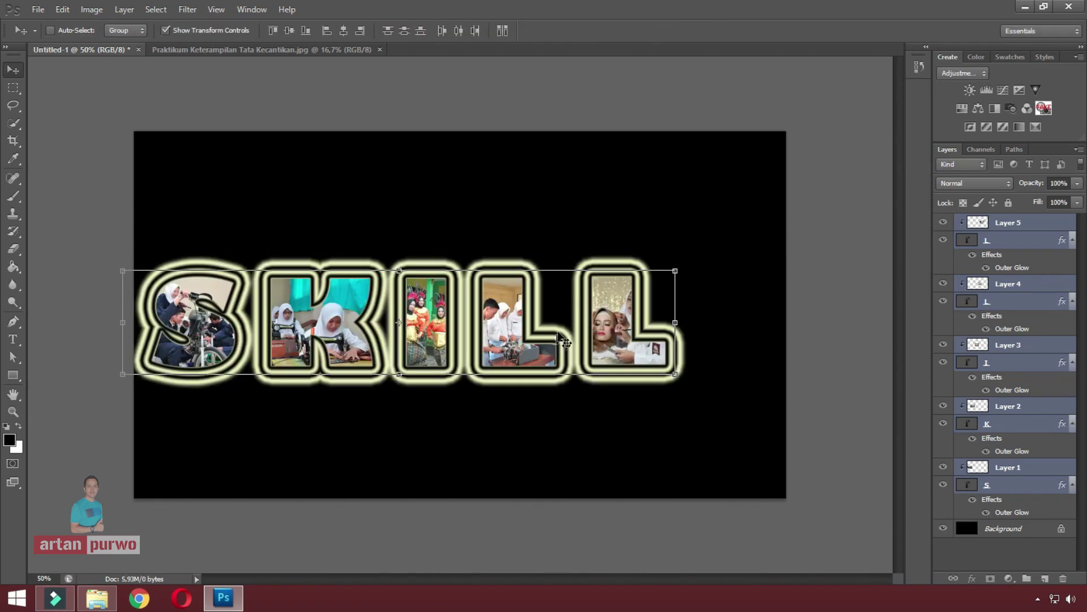
drag(565, 341, 643, 307)
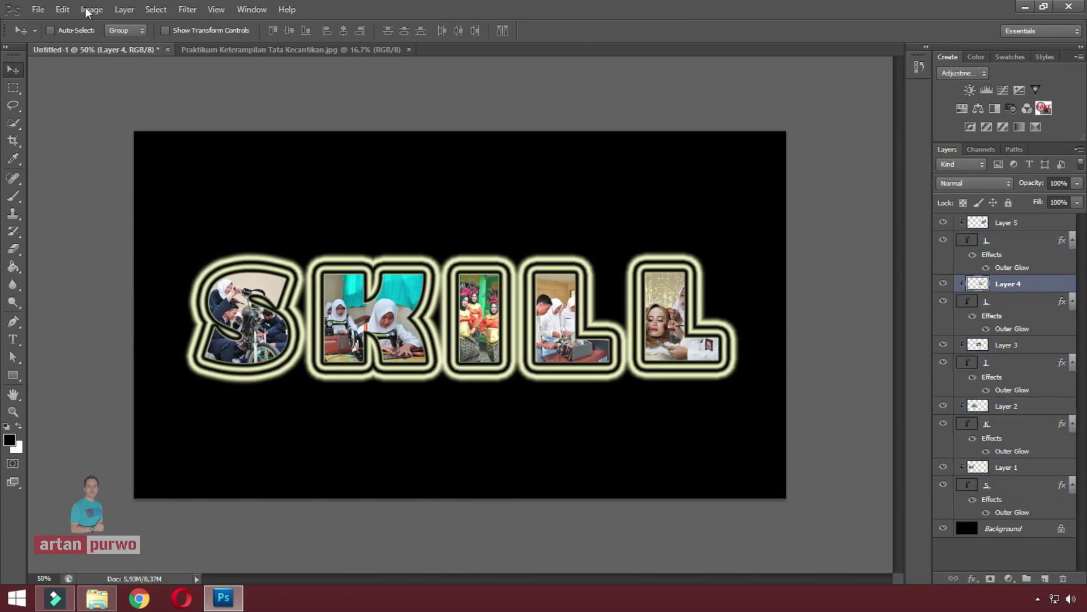
Save the artwork as a JPEG named 'SKILL' in Pictures at Quality 12 (Maximum).
click(37, 10)
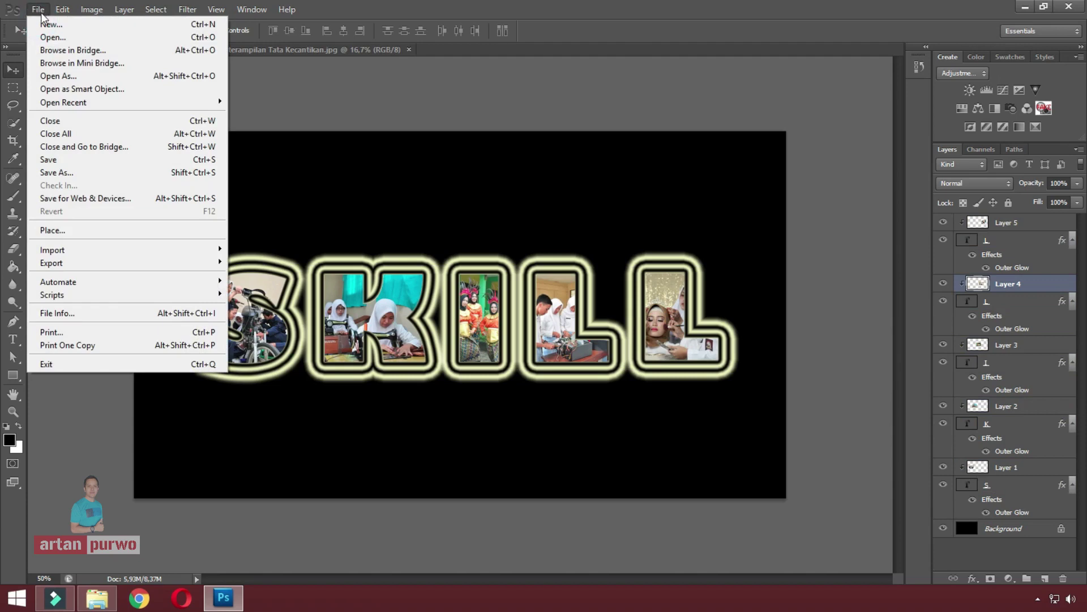
click(70, 164)
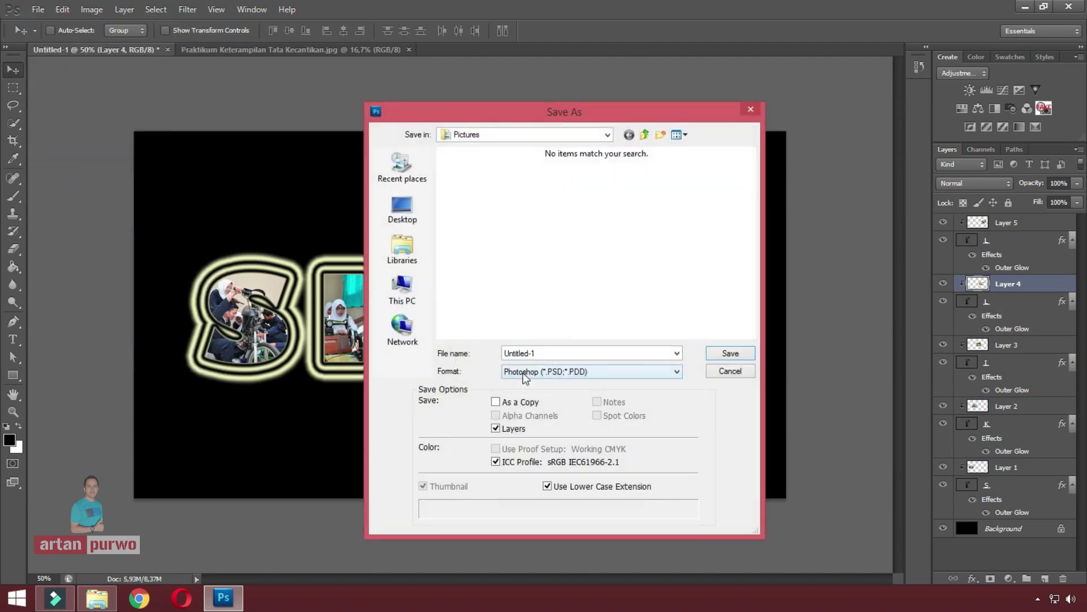
click(522, 372)
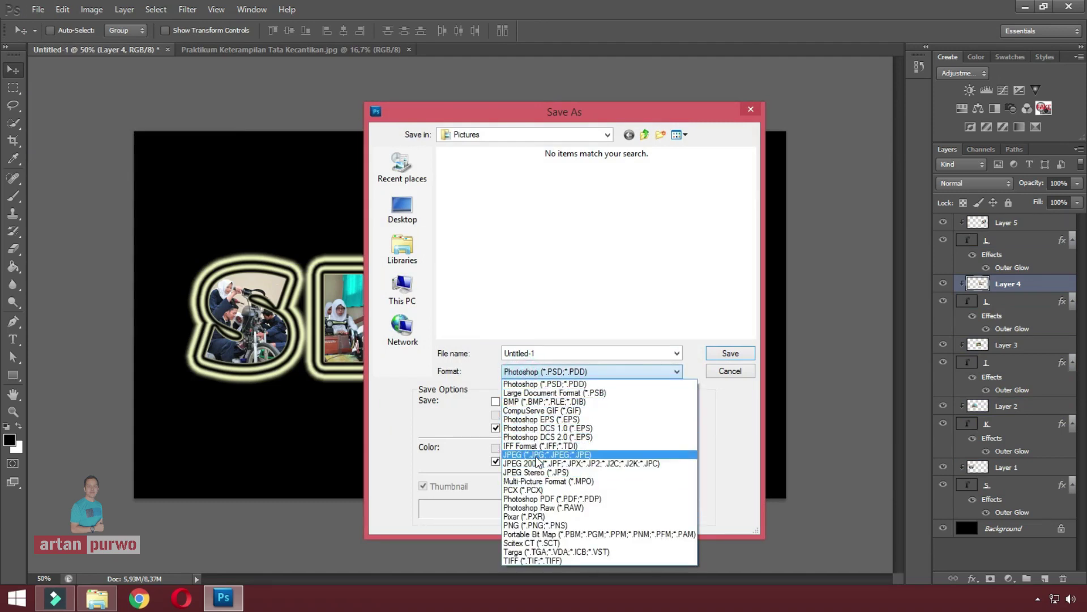
click(536, 456)
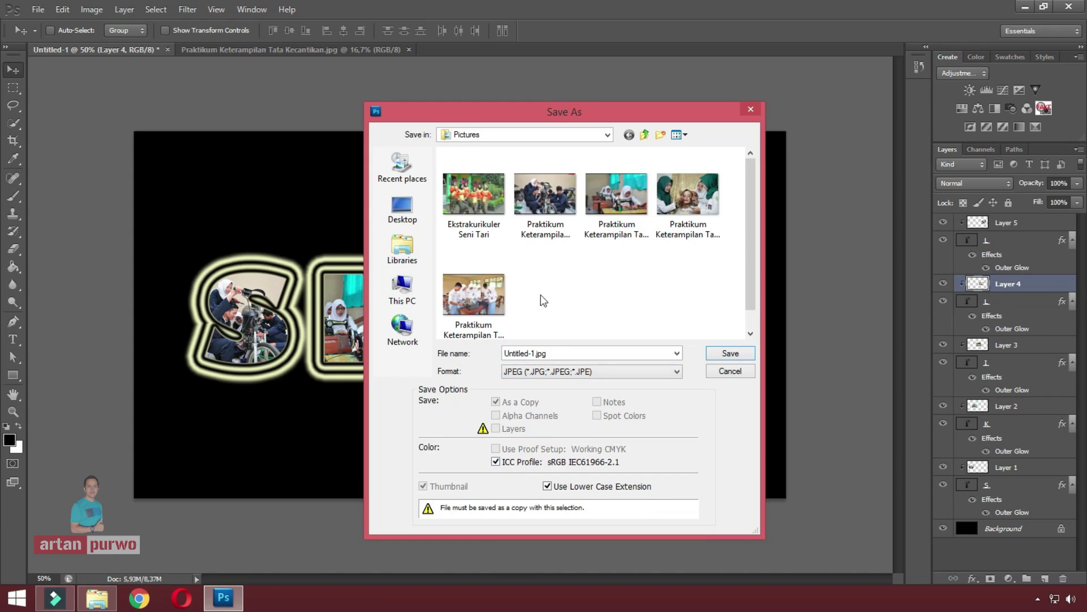
double_click(532, 354)
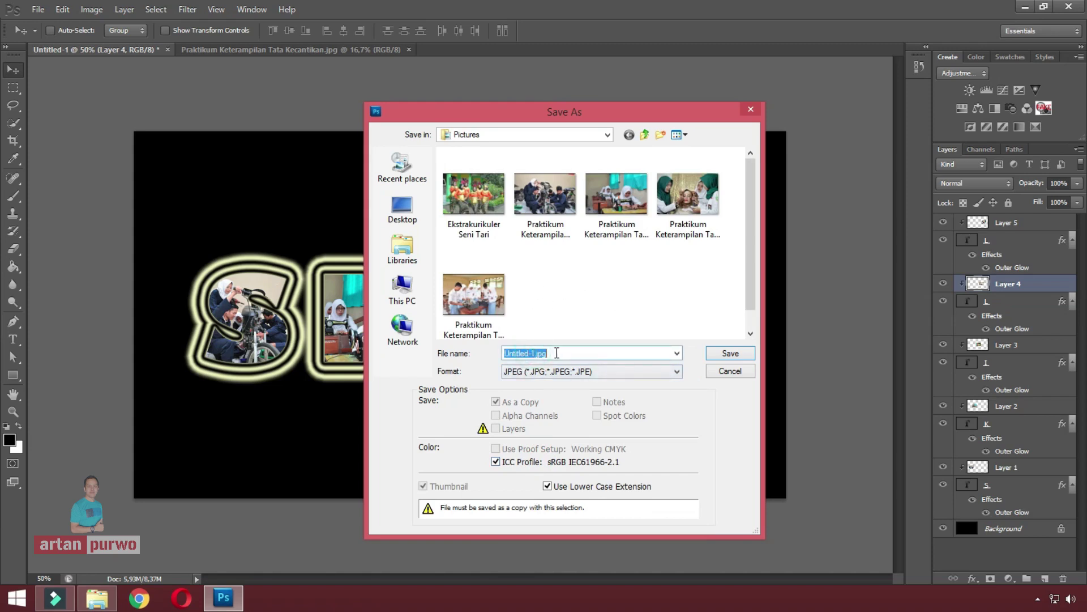
text(SKILL)
click(728, 354)
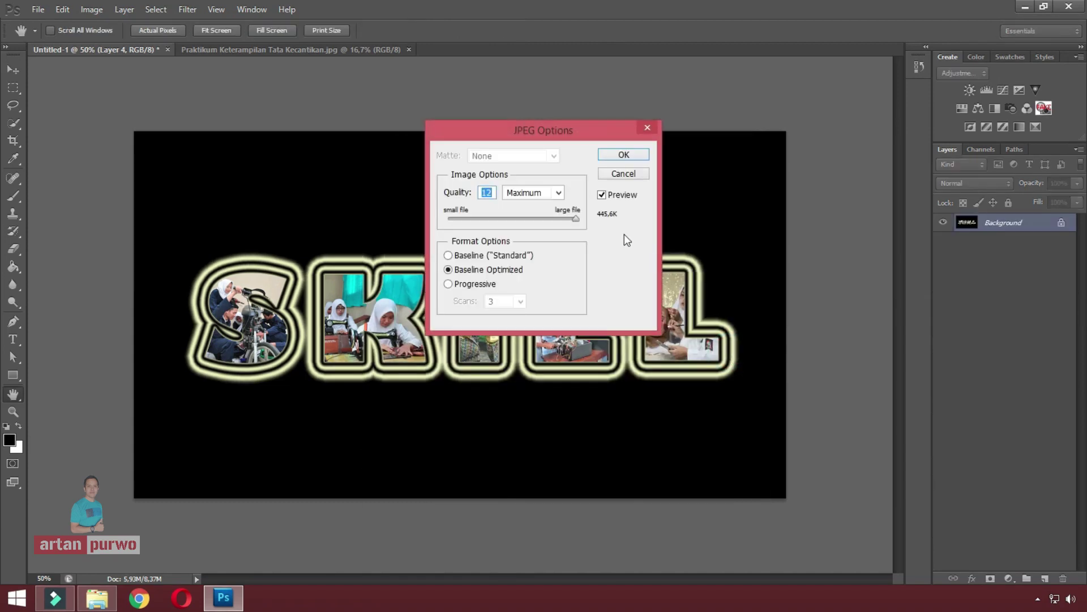
click(624, 161)
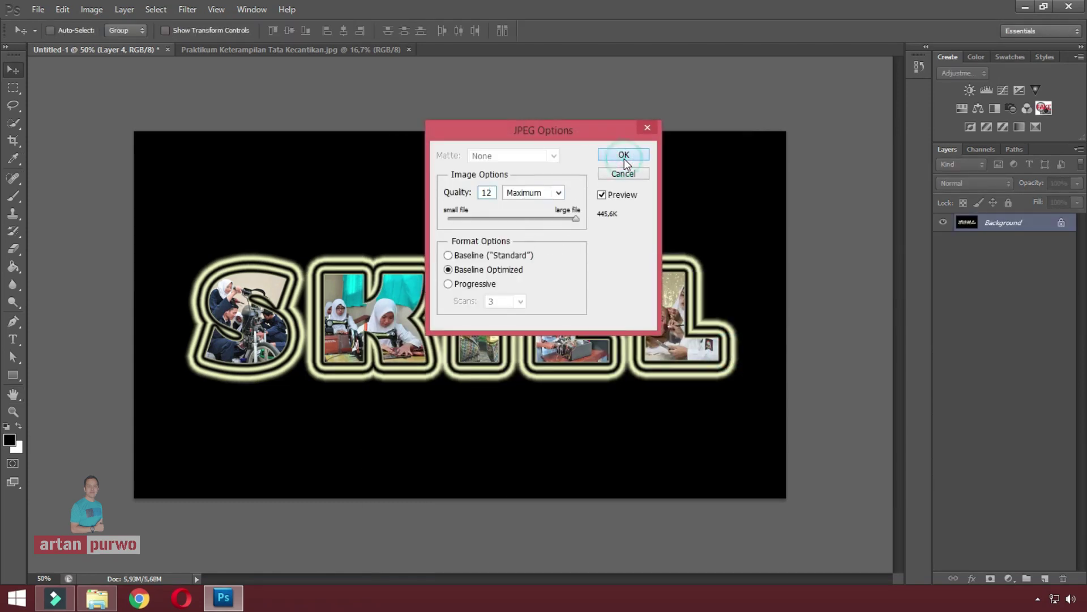